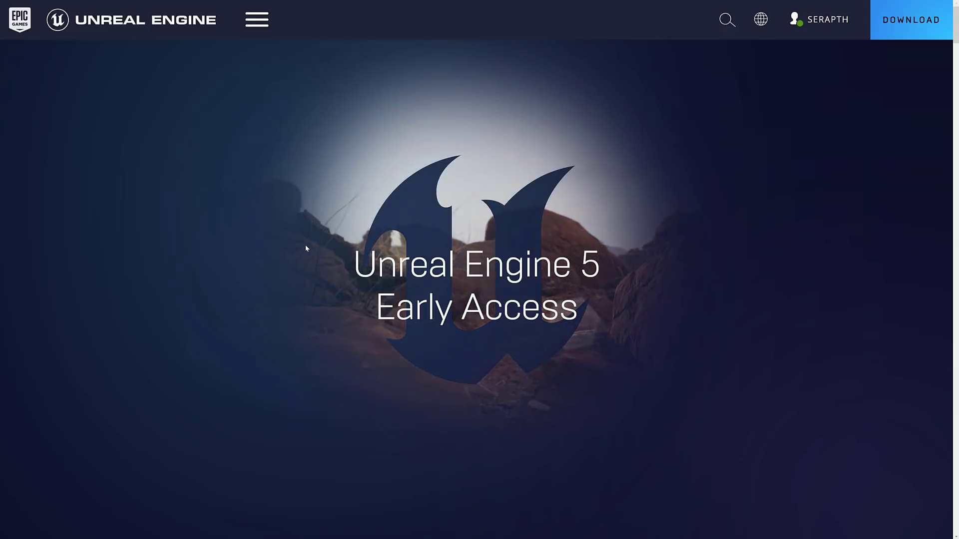
# Step: Scroll the UE5 Early Access overview down to the Key Features section describing Nanite
pyautogui.scroll(-5, 305, 248)
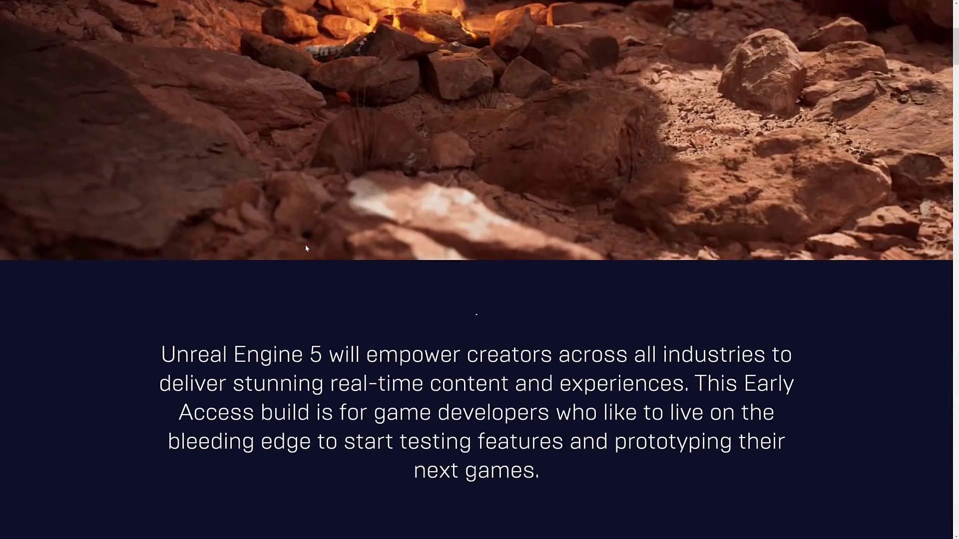
pyautogui.scroll(-1, 306, 248)
pyautogui.scroll(-8, 306, 248)
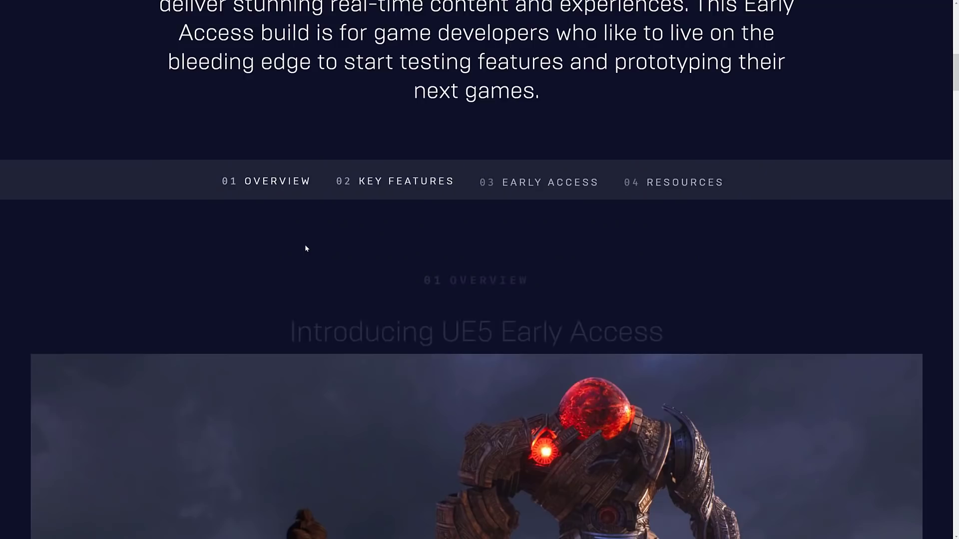
pyautogui.scroll(-7, 305, 248)
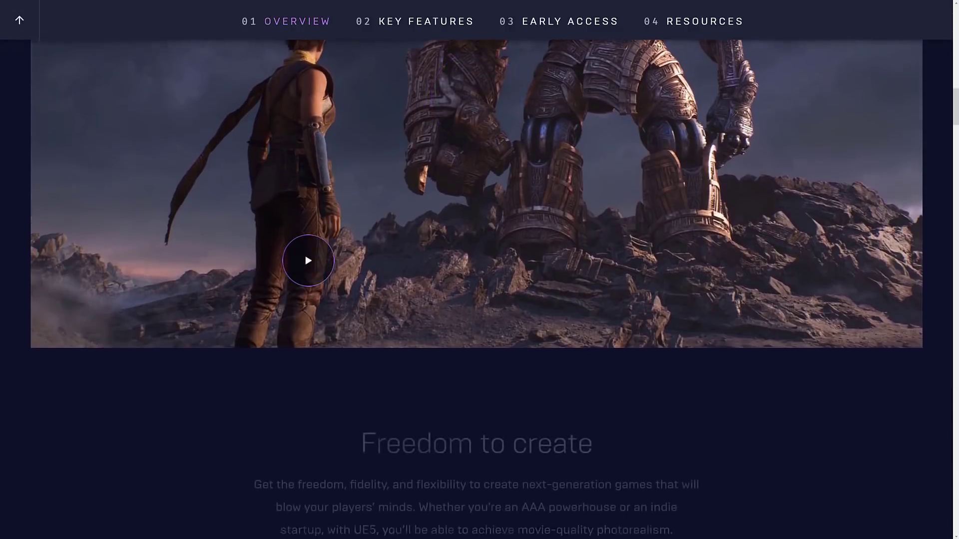
pyautogui.scroll(-8, 361, 269)
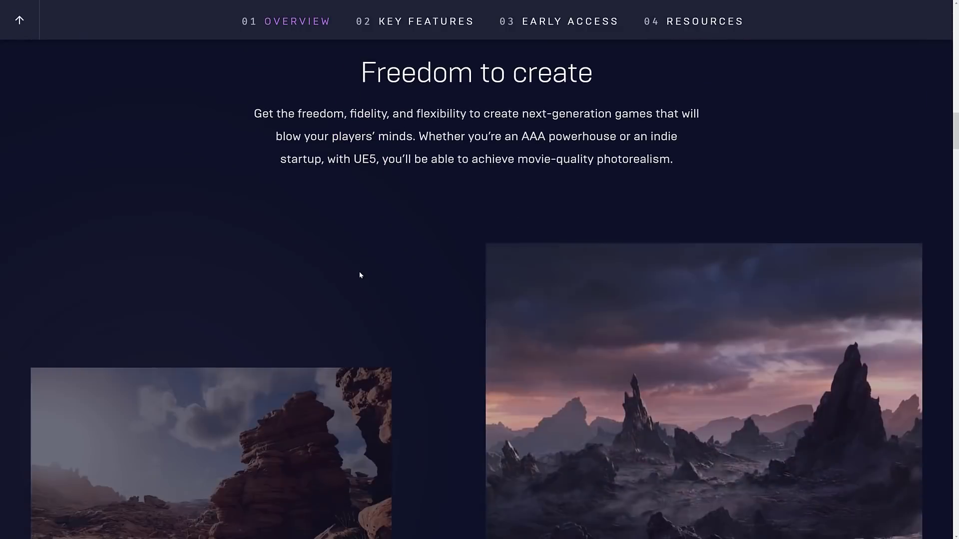
pyautogui.scroll(-12, 361, 274)
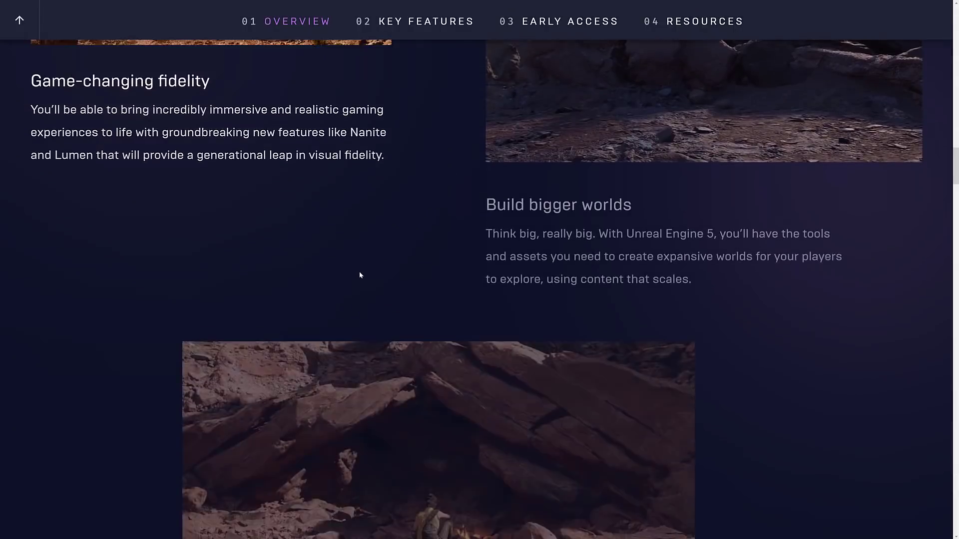
pyautogui.scroll(-4, 359, 273)
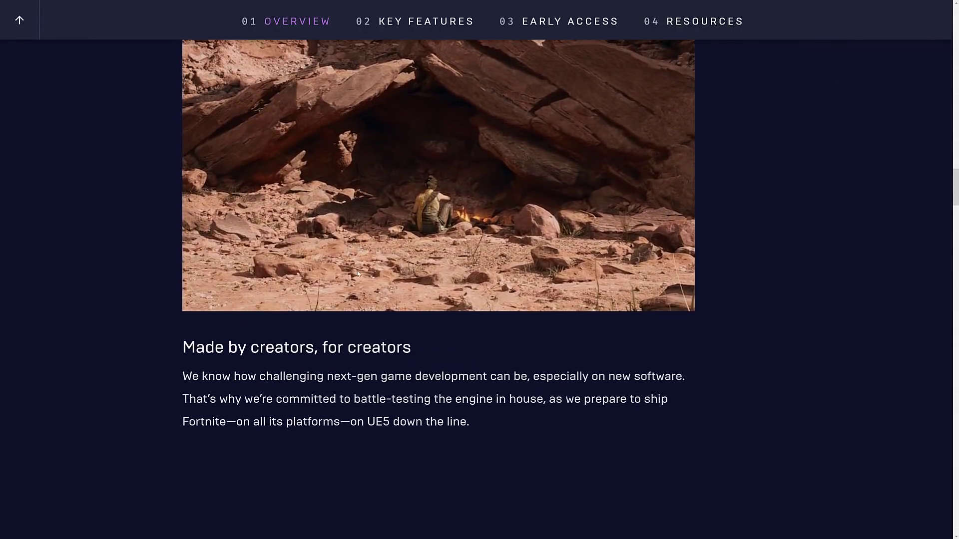
pyautogui.scroll(-1, 357, 274)
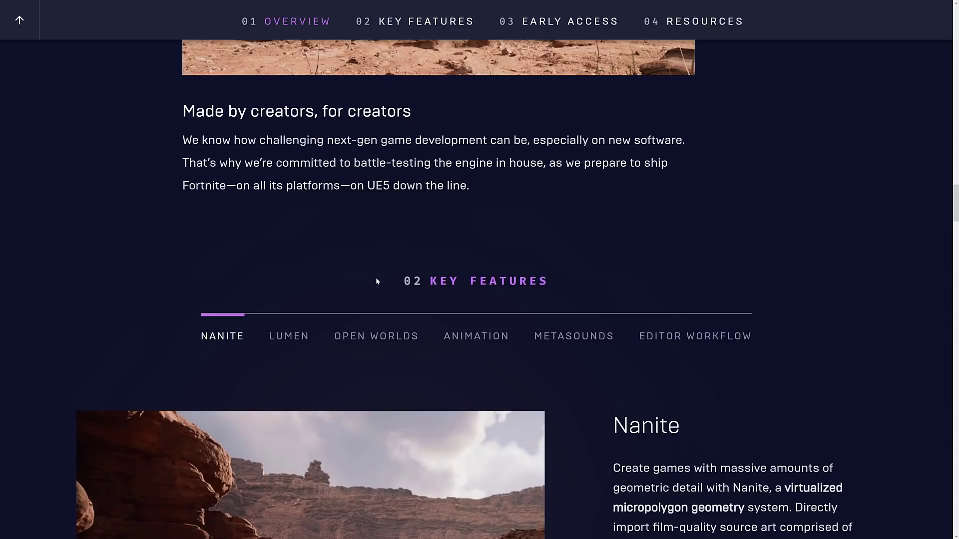
# Step: Switch back and forth between the Valley of the Ancient and BrassCity editors, ending on AncientWorld
pyautogui.hotkey('alt', 'Tab')
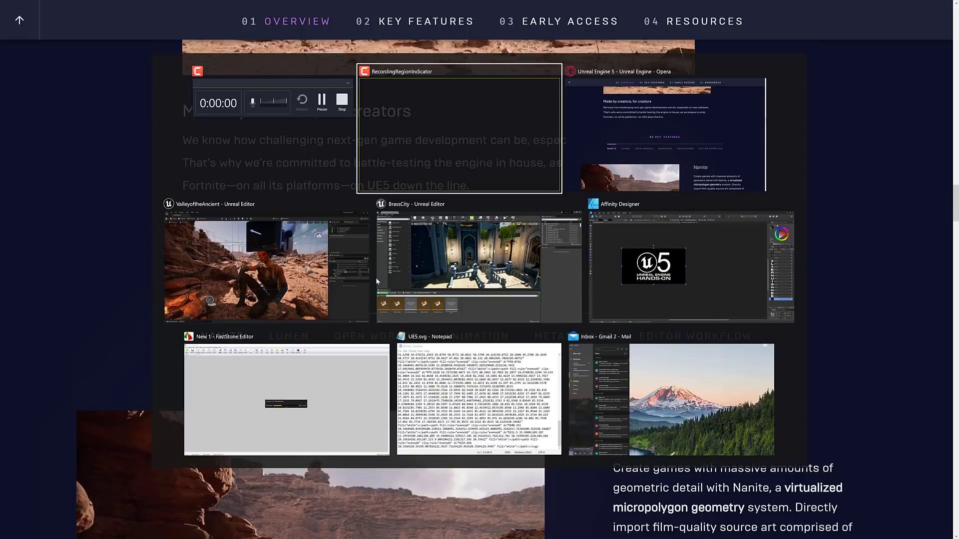
pyautogui.hotkey('alt', 'Tab')
pyautogui.hotkey('alt', 'Tab')
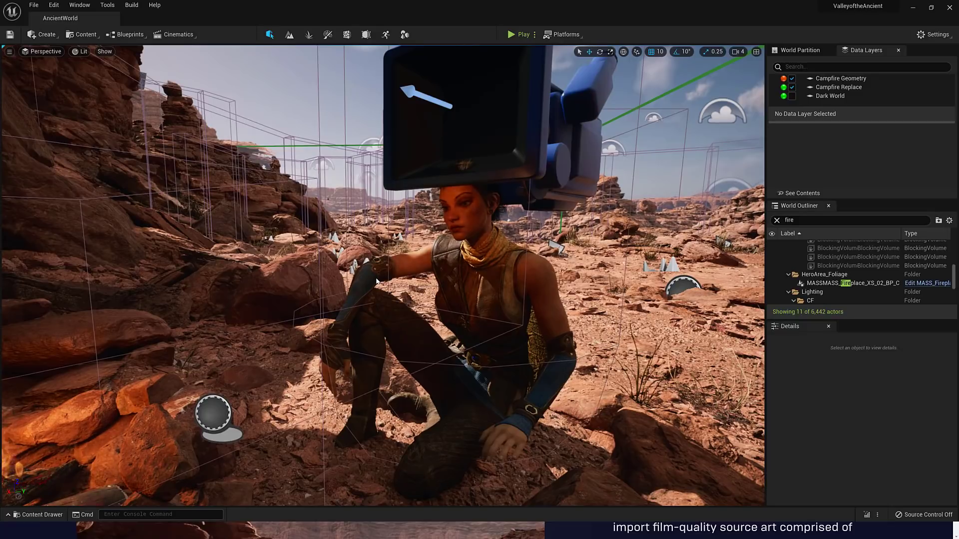
pyautogui.hotkey('alt', 'Tab')
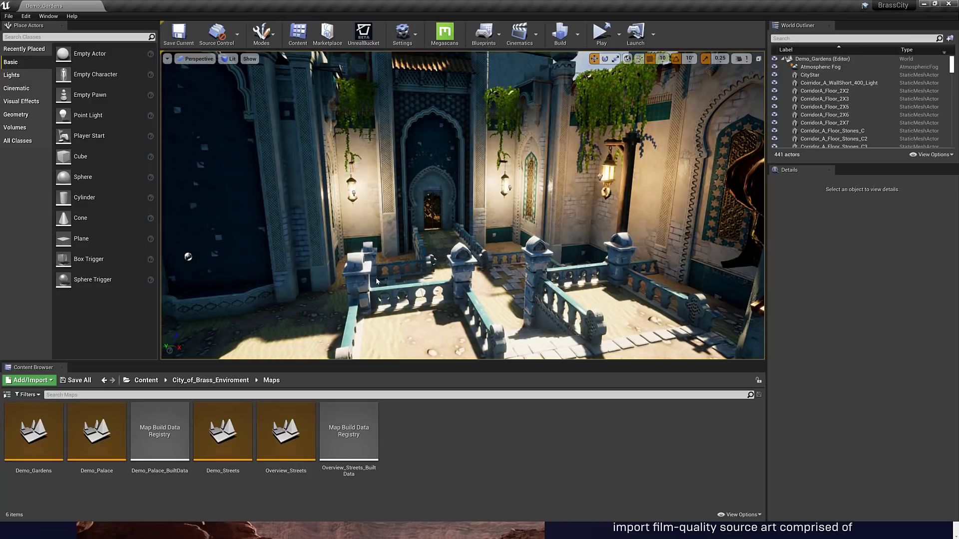
pyautogui.hotkey('alt', 'Tab')
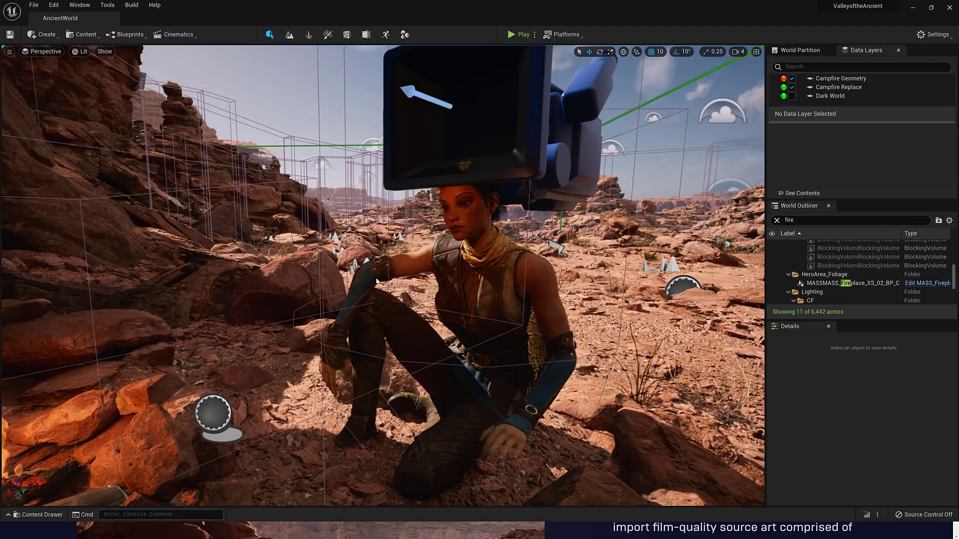
pyautogui.hotkey('alt', 'Tab')
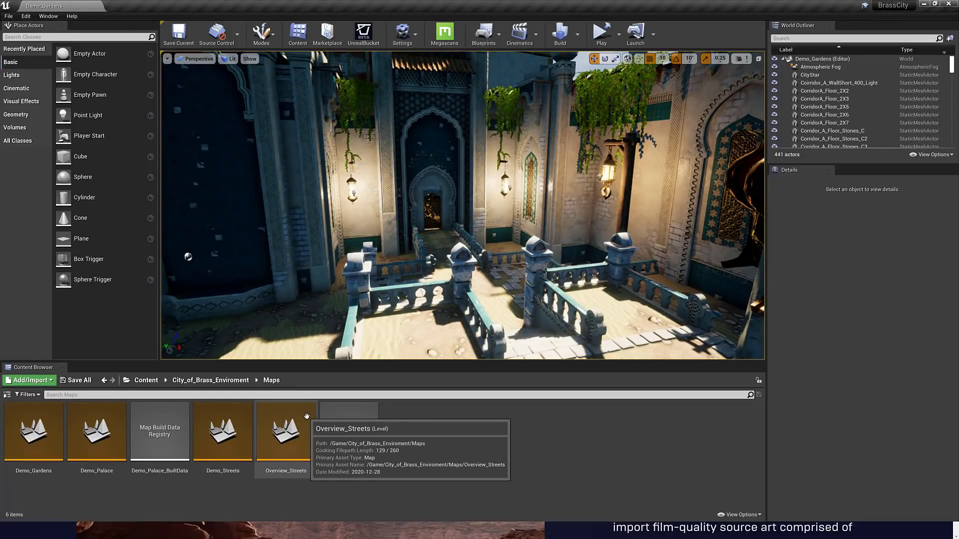
pyautogui.hotkey('alt', 'Tab')
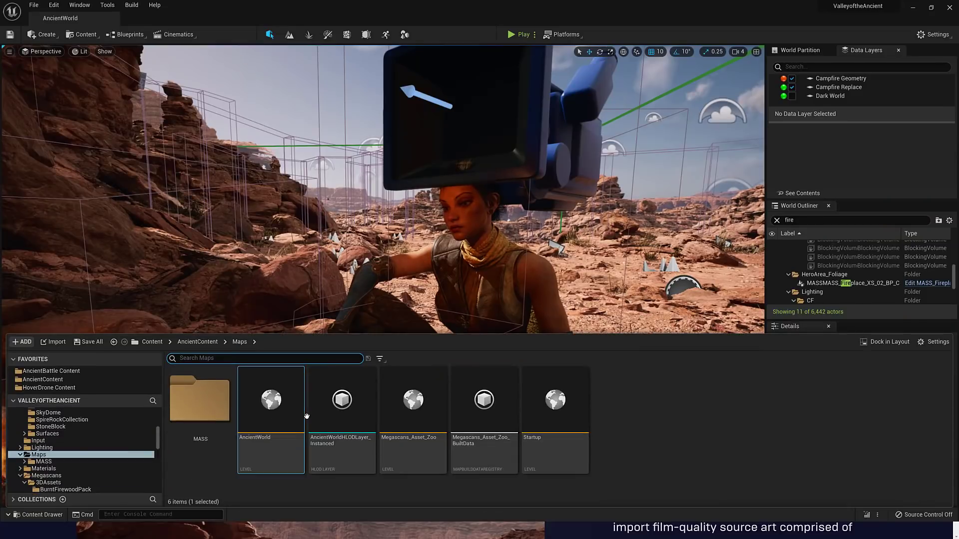
# Step: Collapse the Content Drawer to reveal the desert scene, then view BrassCity's Modes dropdown
pyautogui.hotkey('ctrl', 'space')
pyautogui.hotkey('ctrl', 'space')
pyautogui.hotkey('ctrl', 'space')
pyautogui.hotkey('ctrl', 'space')
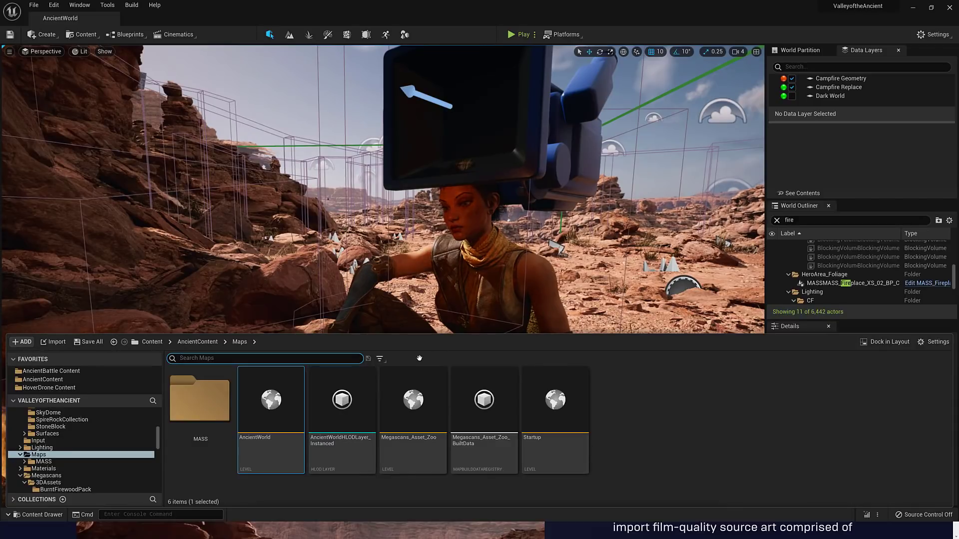
pyautogui.hotkey('ctrl', 'space')
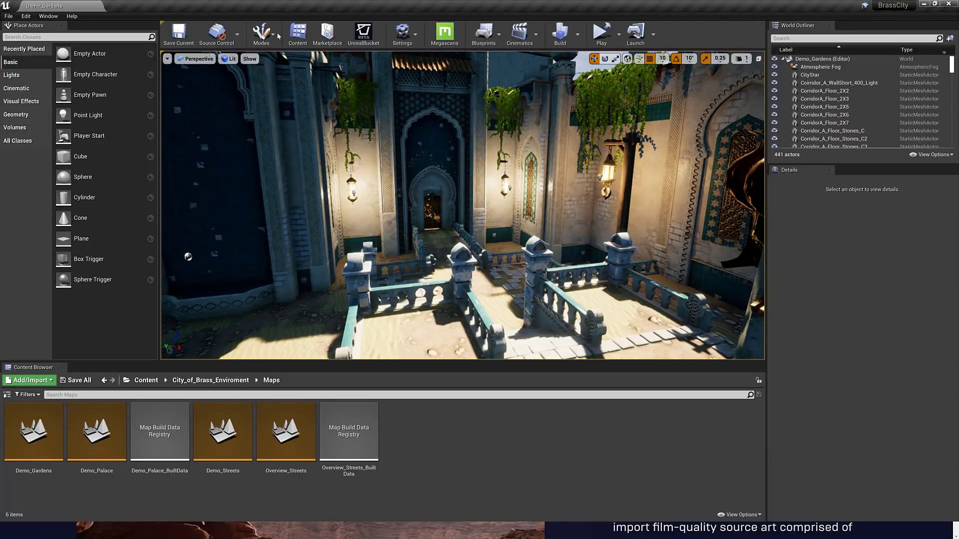
pyautogui.click(261, 34)
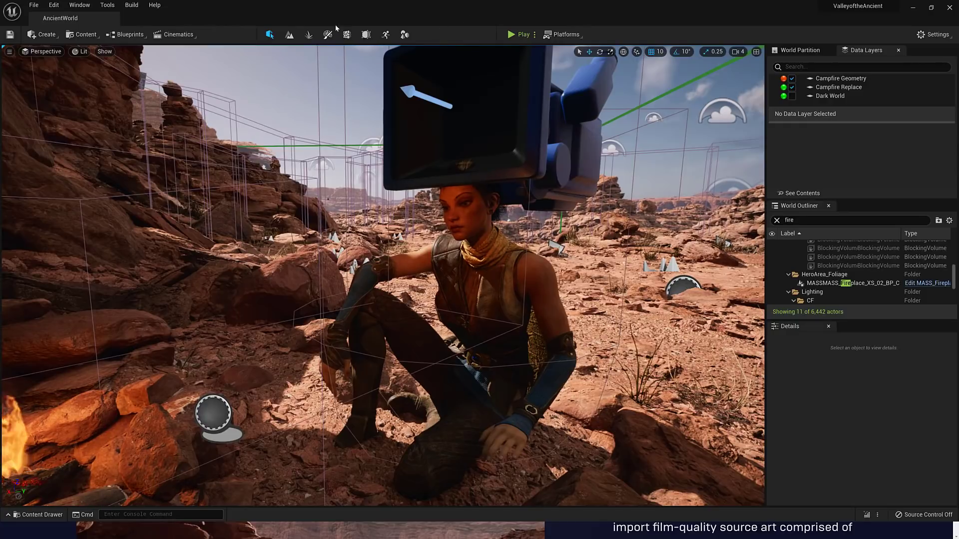
pyautogui.click(535, 34)
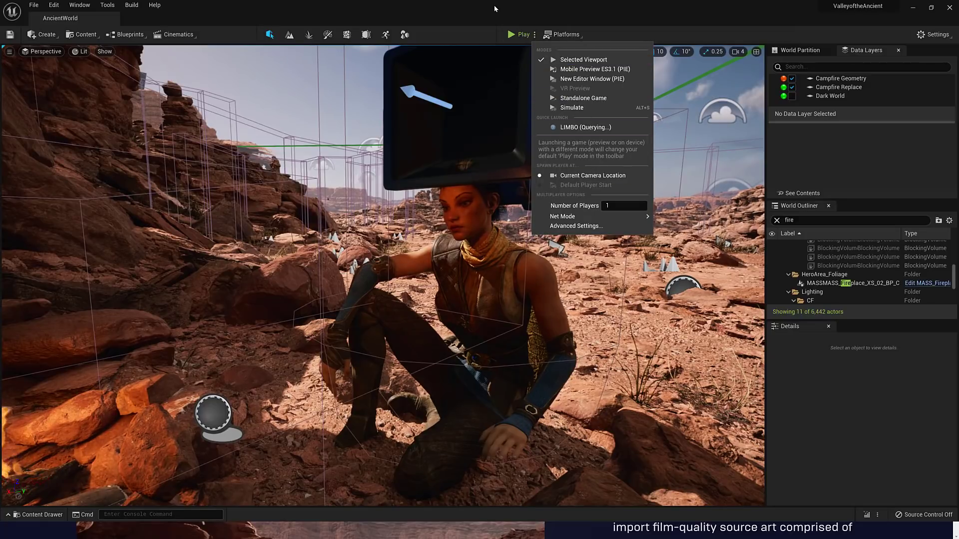
pyautogui.click(36, 35)
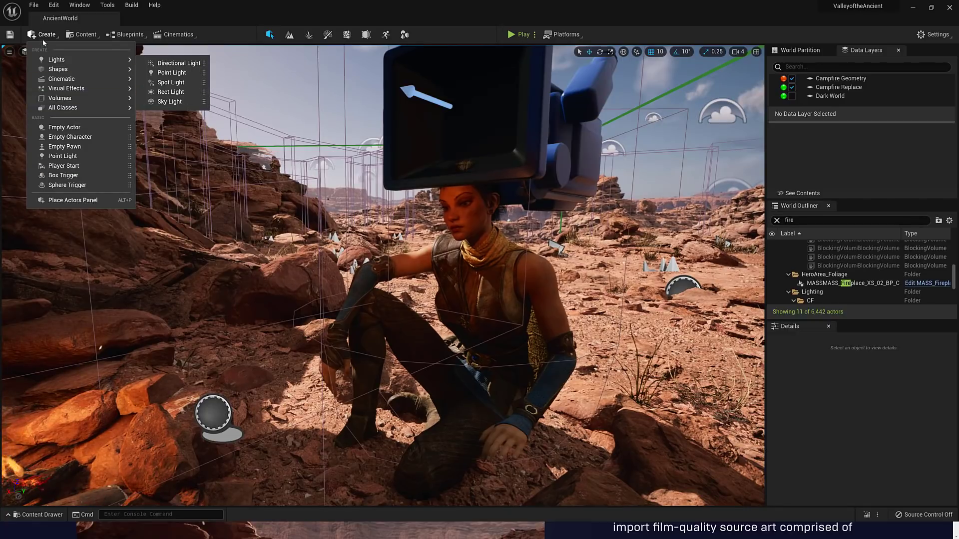
pyautogui.click(241, 14)
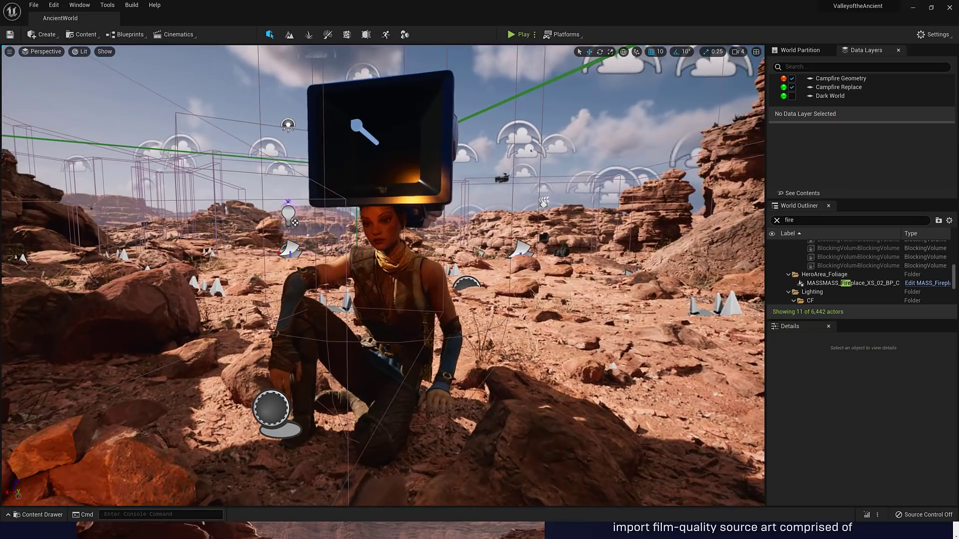
# Step: Open the Content Drawer on AncientContent > Maps and scroll its folder tree to the top
pyautogui.hotkey('ctrl', 'space')
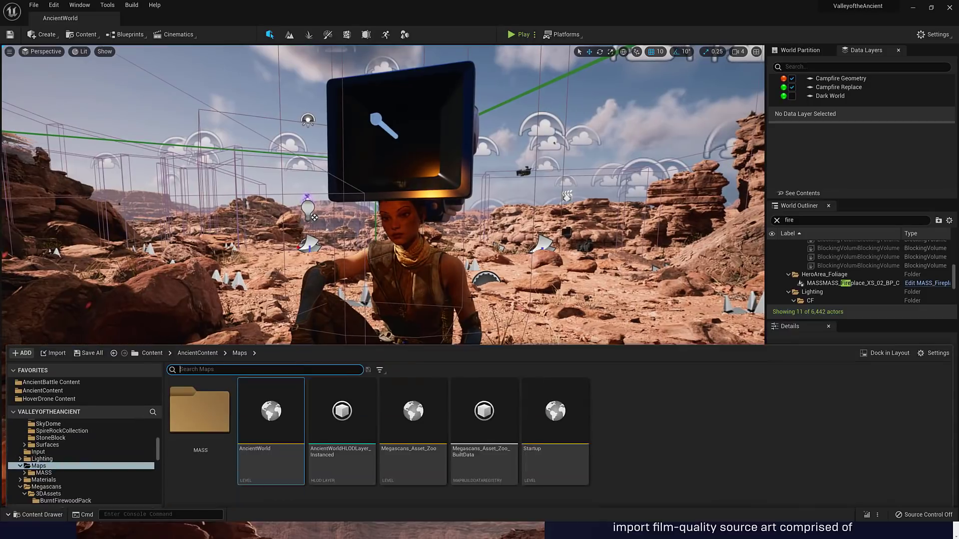
pyautogui.scroll(2, 62, 449)
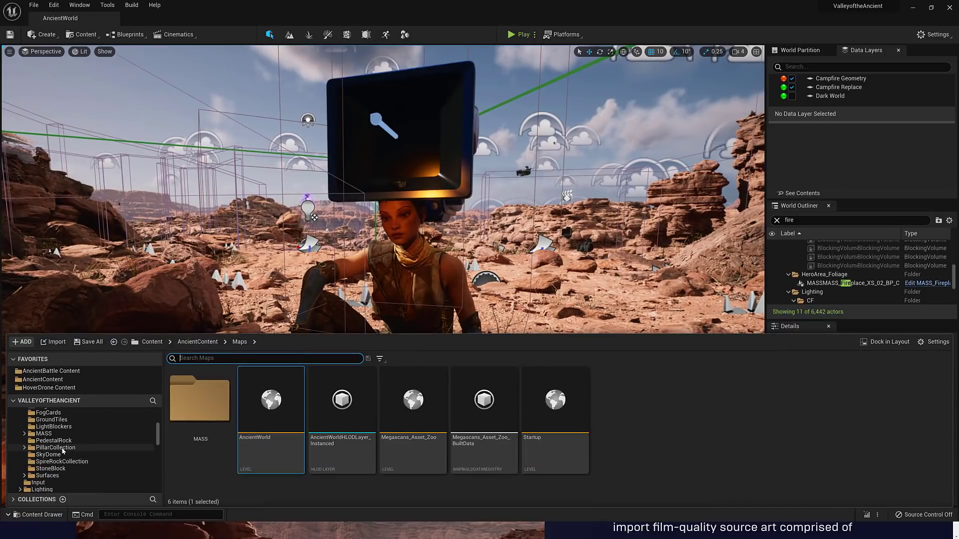
pyautogui.scroll(3, 61, 447)
pyautogui.scroll(5, 62, 447)
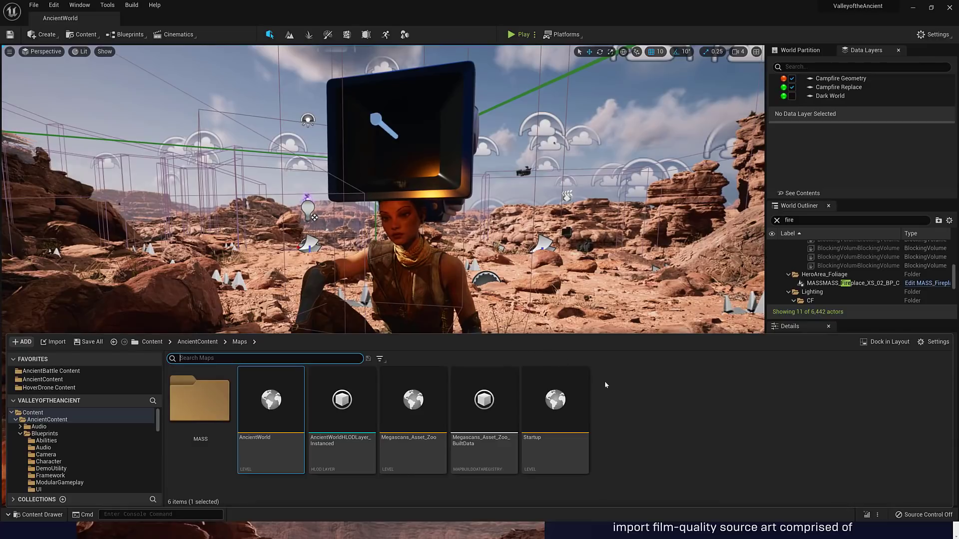
# Step: Clear the Maps selection, hide the Content Drawer, and right-click a cell on the World Partition minimap
pyautogui.click(629, 392)
pyautogui.click(666, 394)
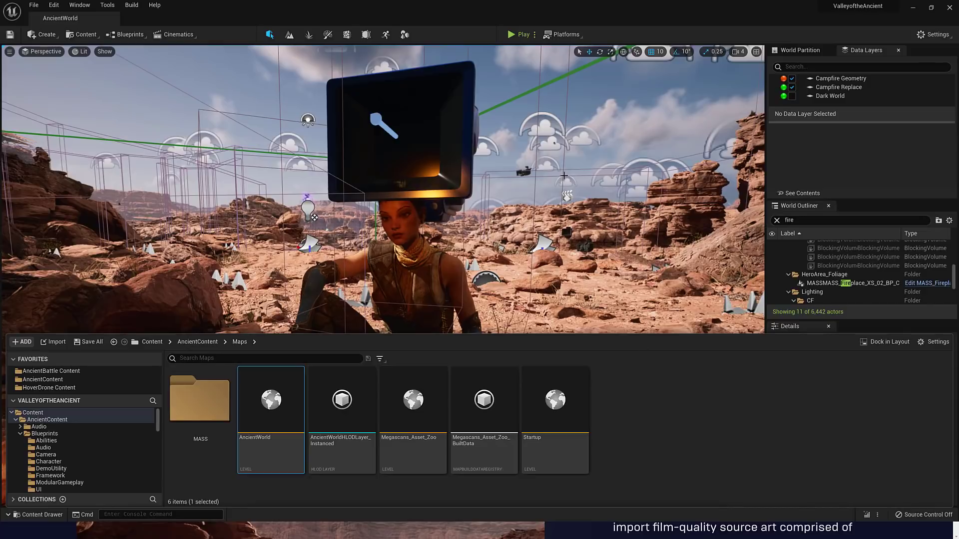
pyautogui.hotkey('ctrl', 'space')
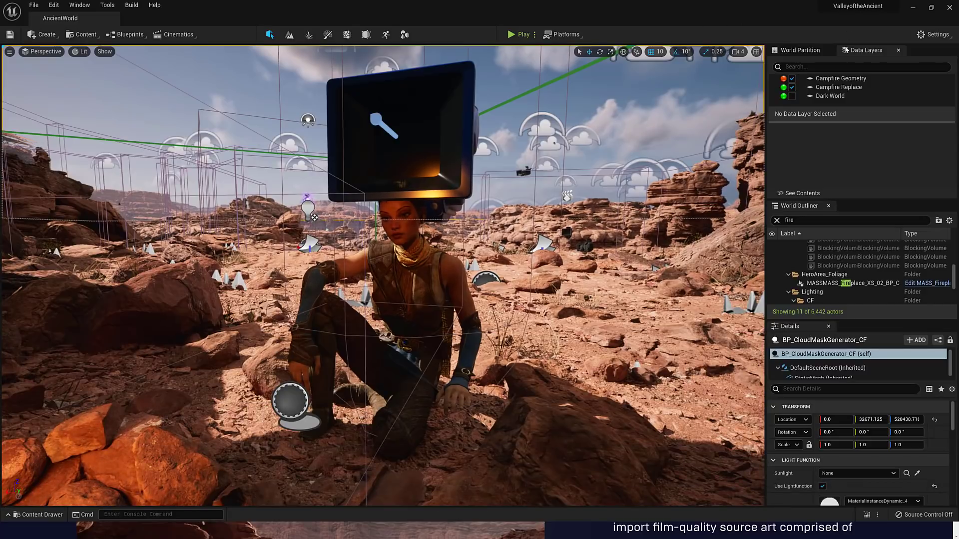
pyautogui.click(801, 51)
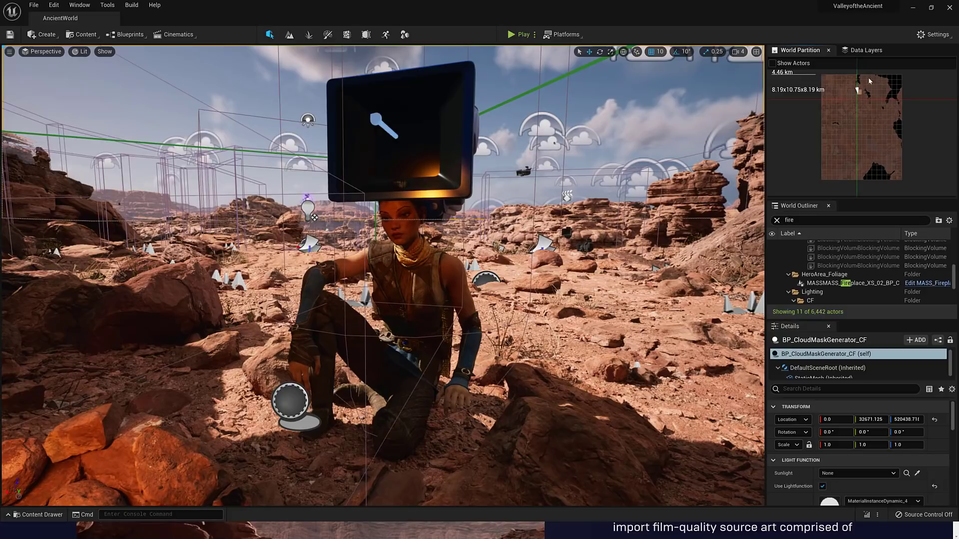
pyautogui.rightClick(864, 138)
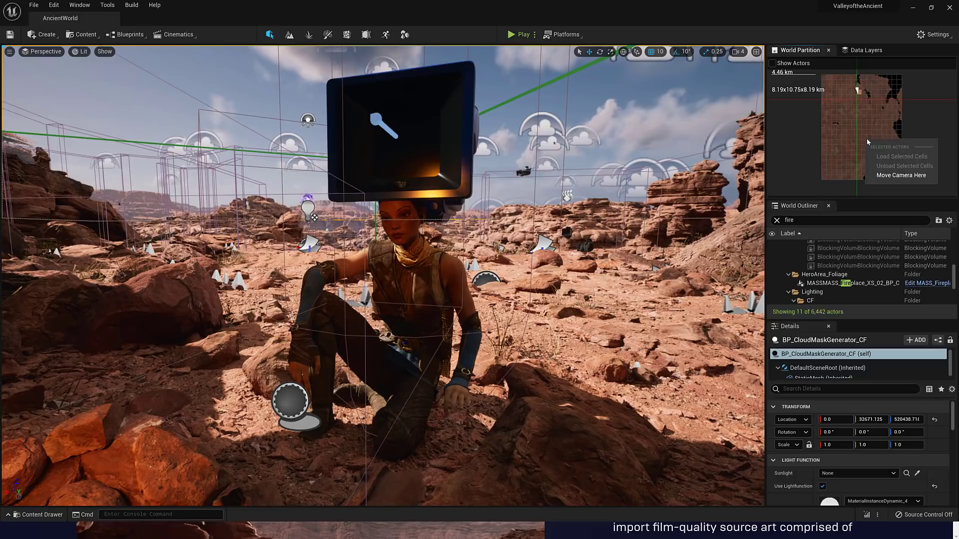
# Step: Use Move Camera Here on two minimap cells, then turn the camera toward the rock formations
pyautogui.click(890, 175)
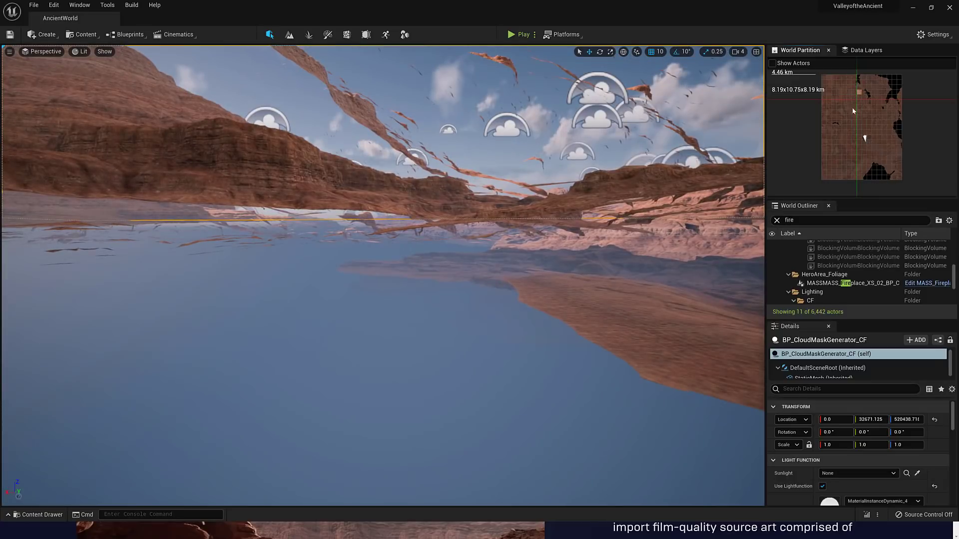
pyautogui.rightClick(860, 94)
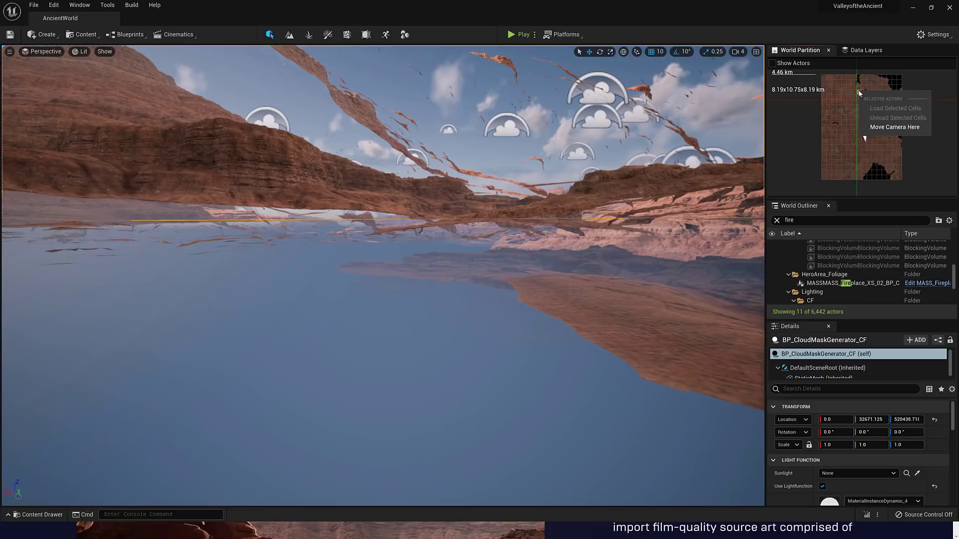
pyautogui.click(878, 124)
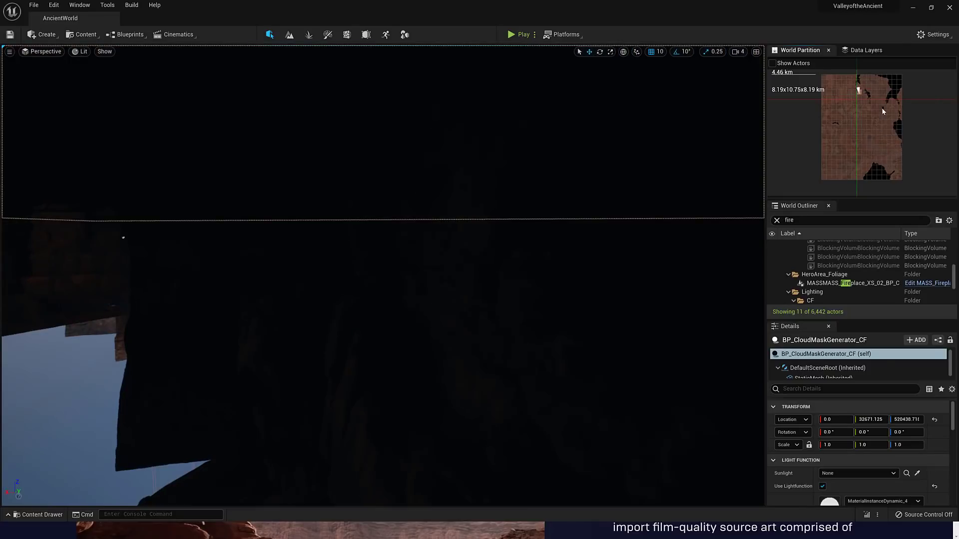
pyautogui.moveTo(123, 238); pyautogui.dragTo(123, 231, button='right')
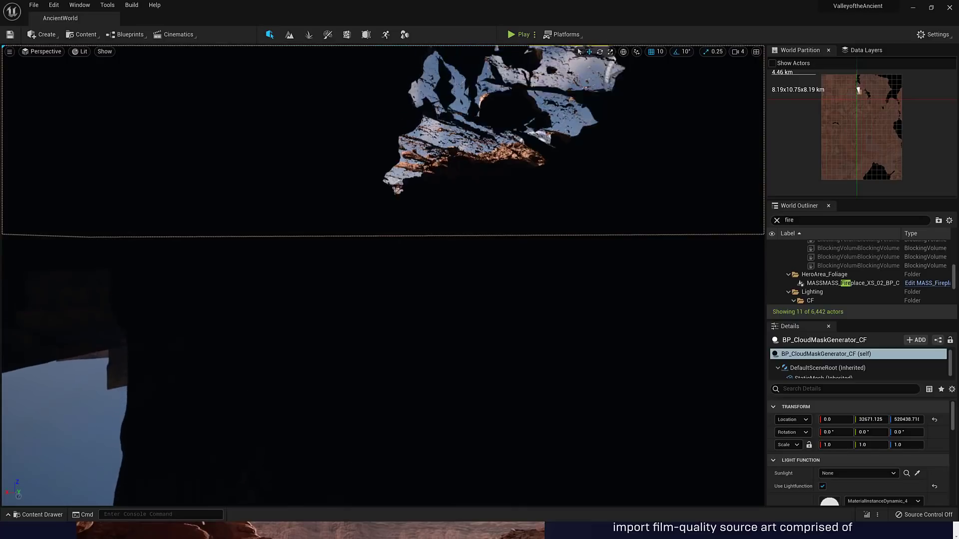
pyautogui.moveTo(391, 224); pyautogui.dragTo(391, 203, button='right')
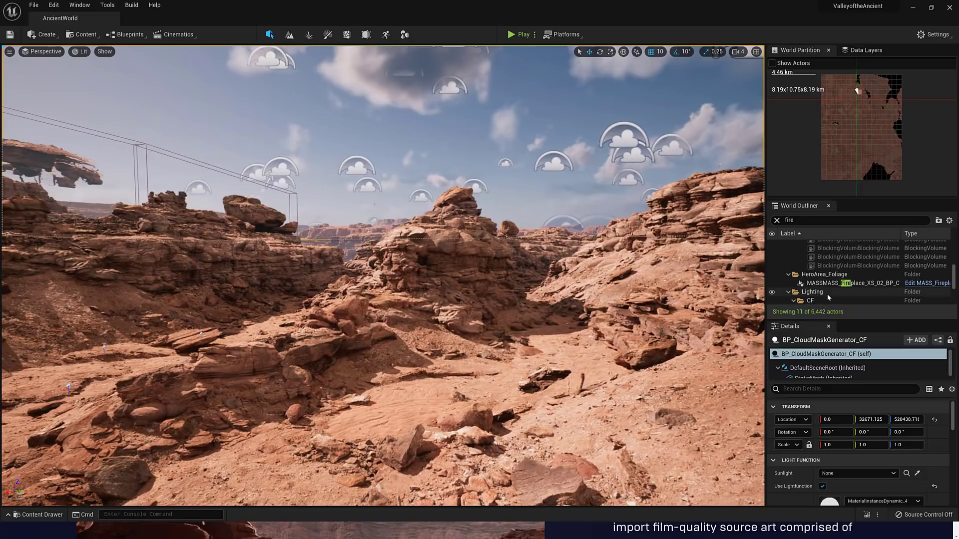
# Step: Select the 11 fire-filtered actors, Snap View to Object, and pull back to show the whole campfire
pyautogui.scroll(-3, 827, 294)
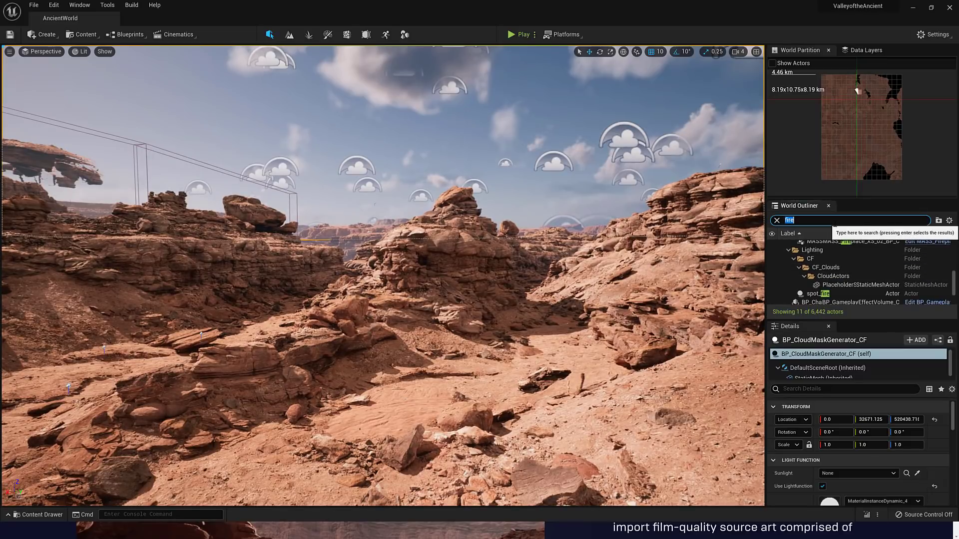
pyautogui.press('Return')
pyautogui.scroll(2, 848, 272)
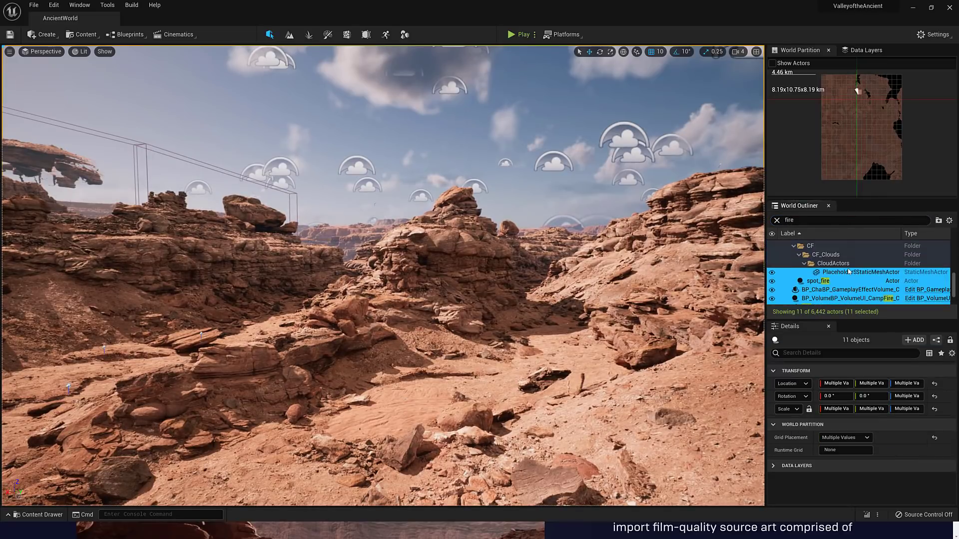
pyautogui.scroll(-3, 848, 271)
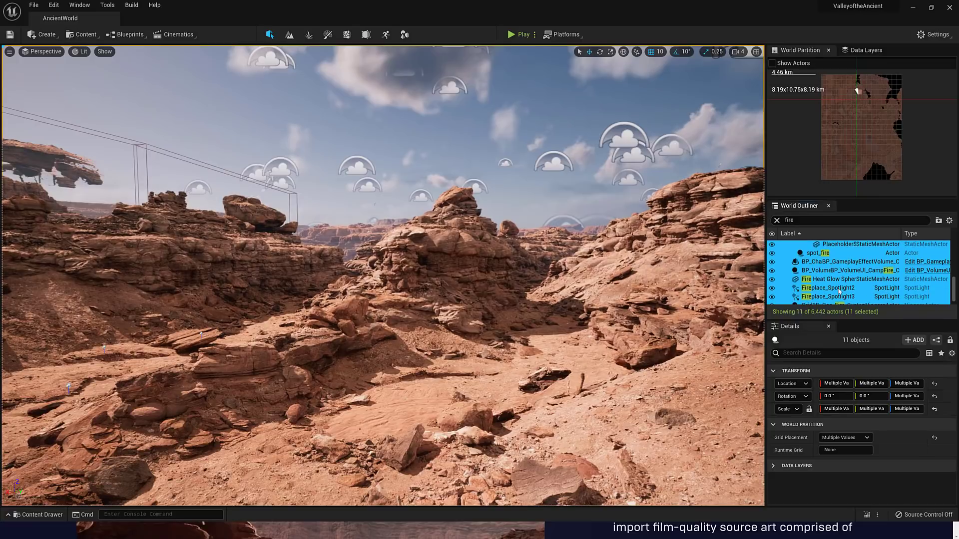
pyautogui.rightClick(839, 292)
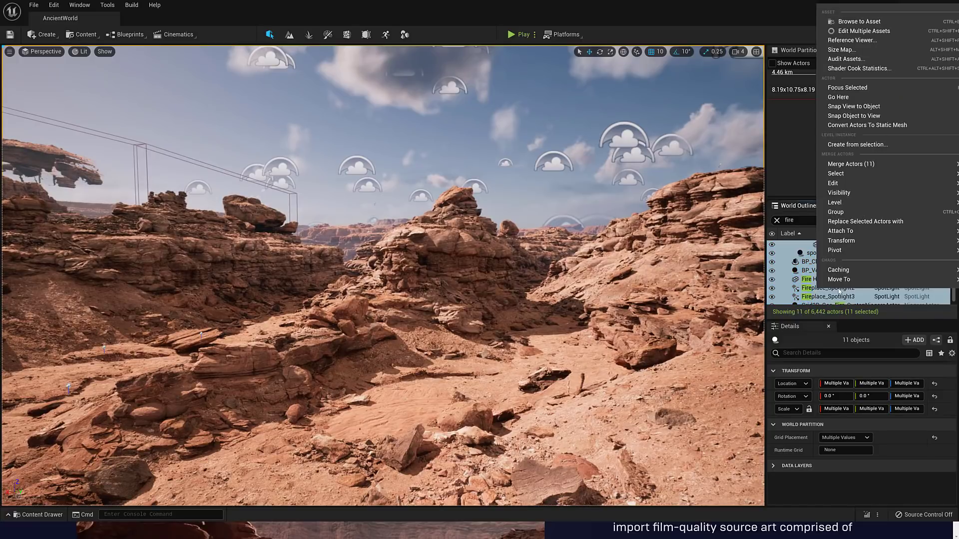
pyautogui.click(846, 106)
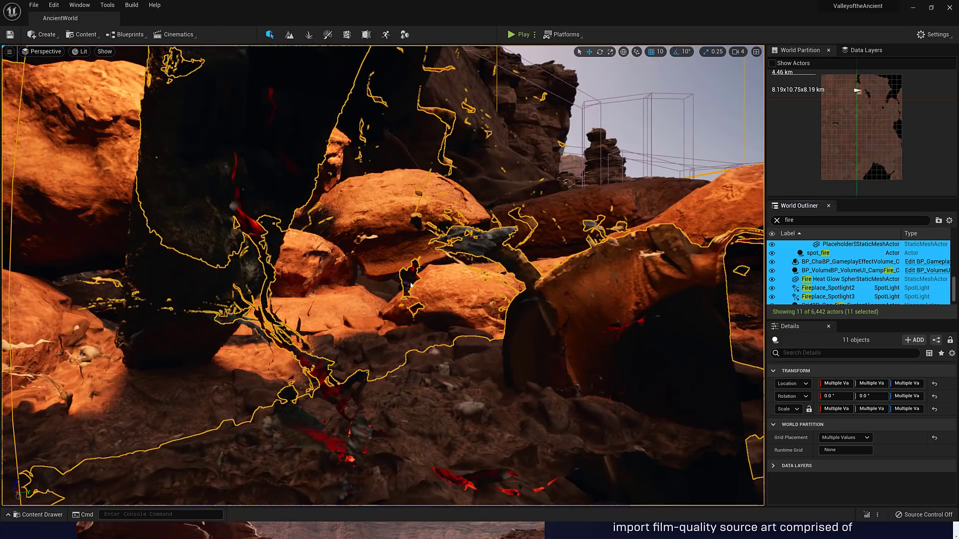
pyautogui.moveTo(410, 285); pyautogui.dragTo(345, 267, button='right')
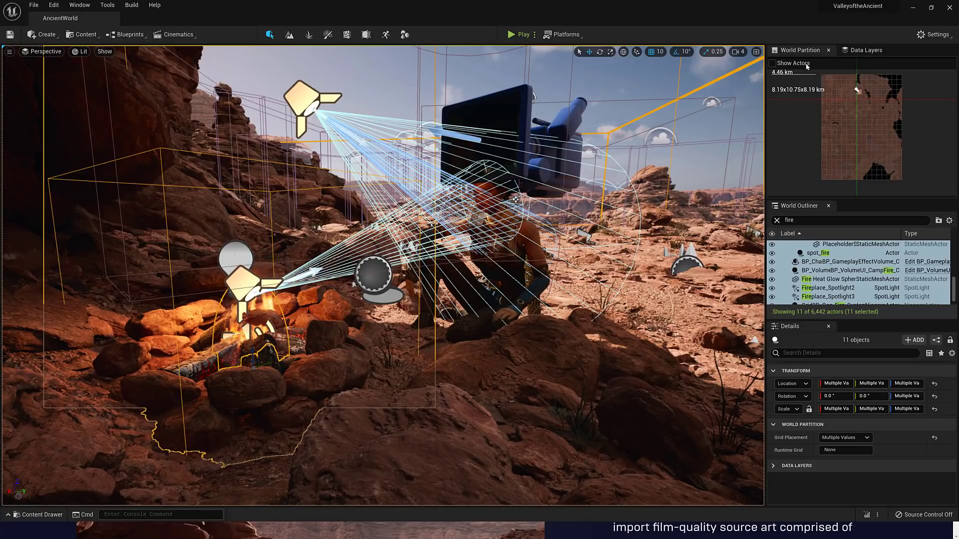
# Step: Load the Dark World data layer in the editor and fly the camera up over the campfire
pyautogui.click(864, 51)
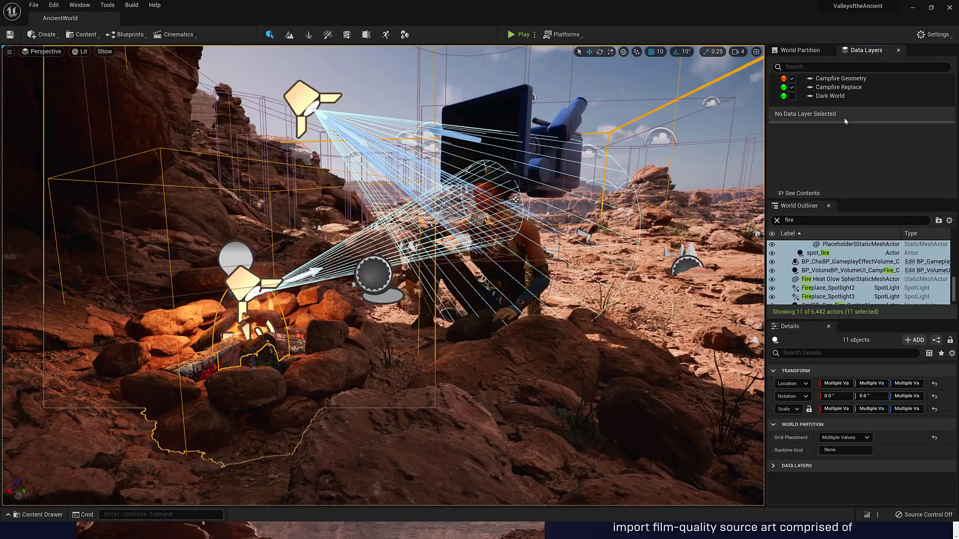
pyautogui.click(793, 97)
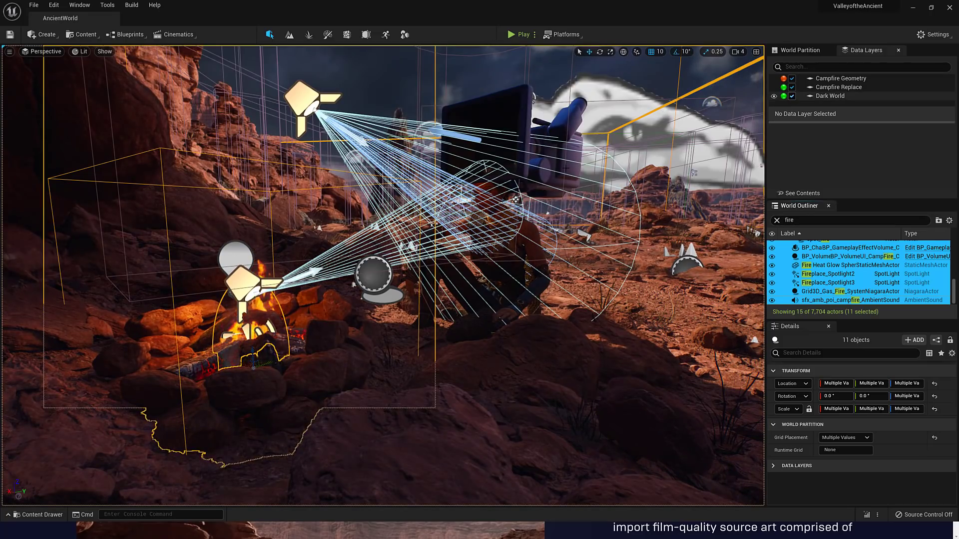
pyautogui.moveTo(380, 274); pyautogui.dragTo(340, 267, button='right')
pyautogui.moveTo(269, 207); pyautogui.dragTo(288, 225, button='right')
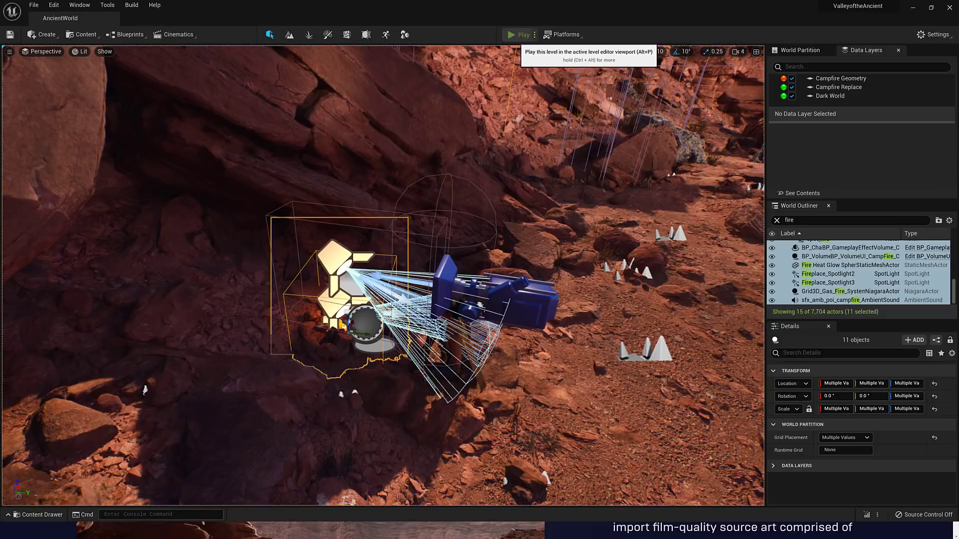
# Step: Play AncientWorld in the editor and click into the game viewport to give it input control
pyautogui.click(519, 34)
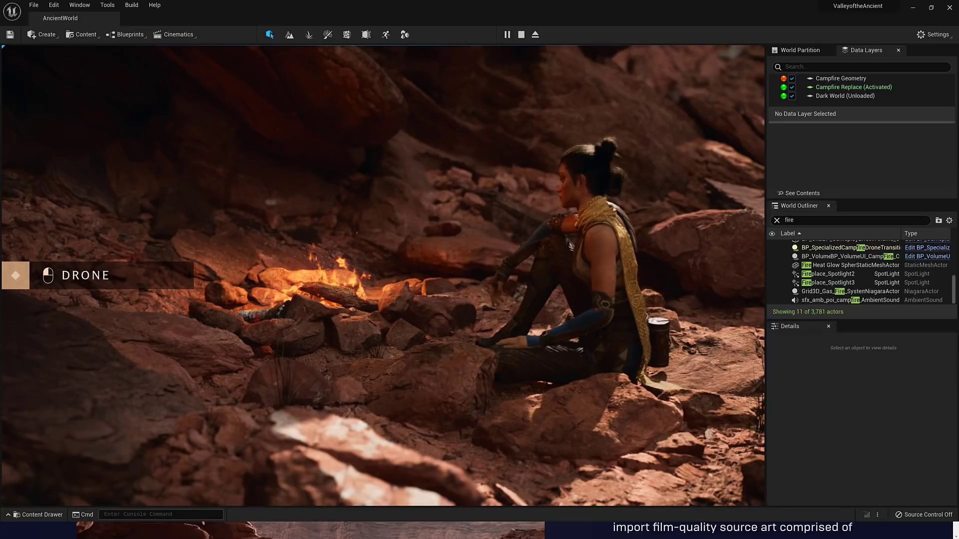
pyautogui.click(479, 92)
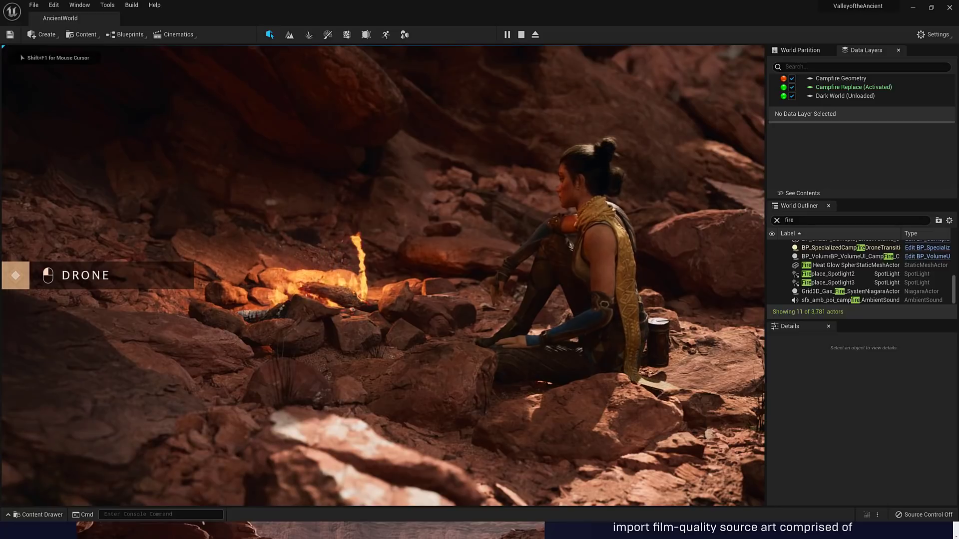
pyautogui.hotkey('alt', 'Tab')
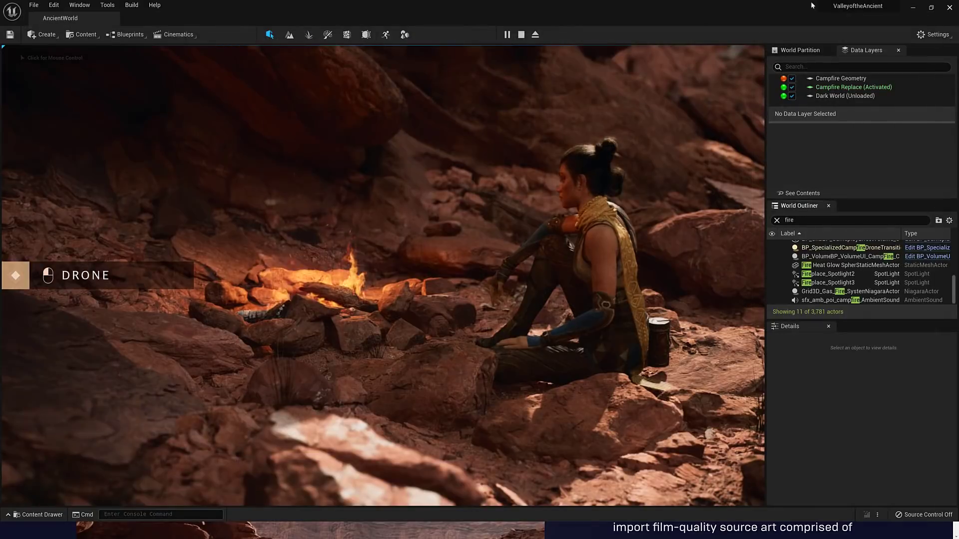
pyautogui.hotkey('alt', 'Tab')
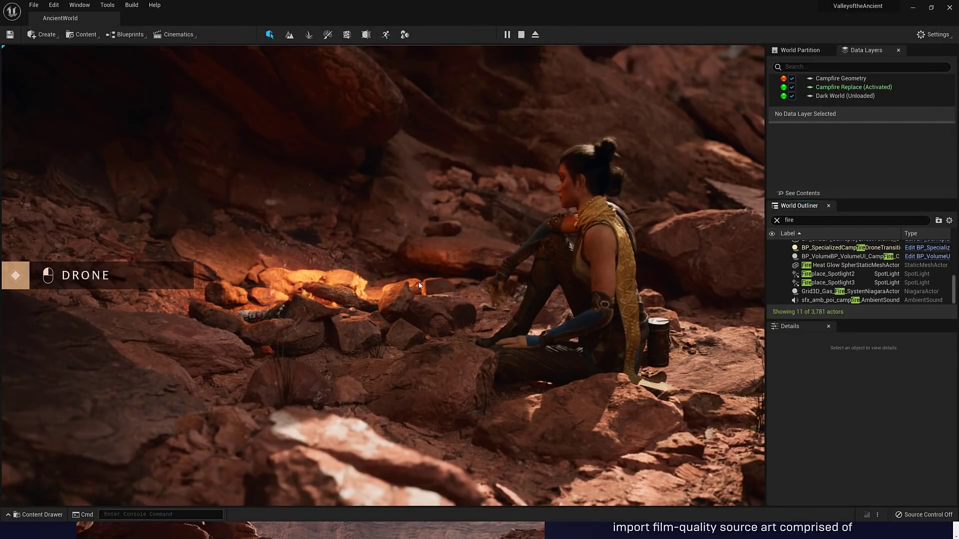
pyautogui.click(48, 277)
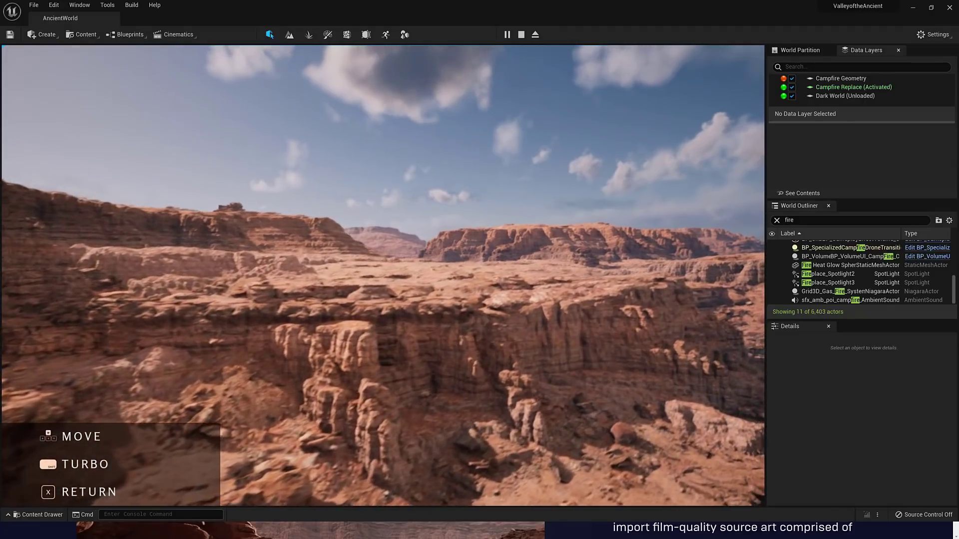
# Step: End the drone flight and return to the character at the campfire
pyautogui.press('x')
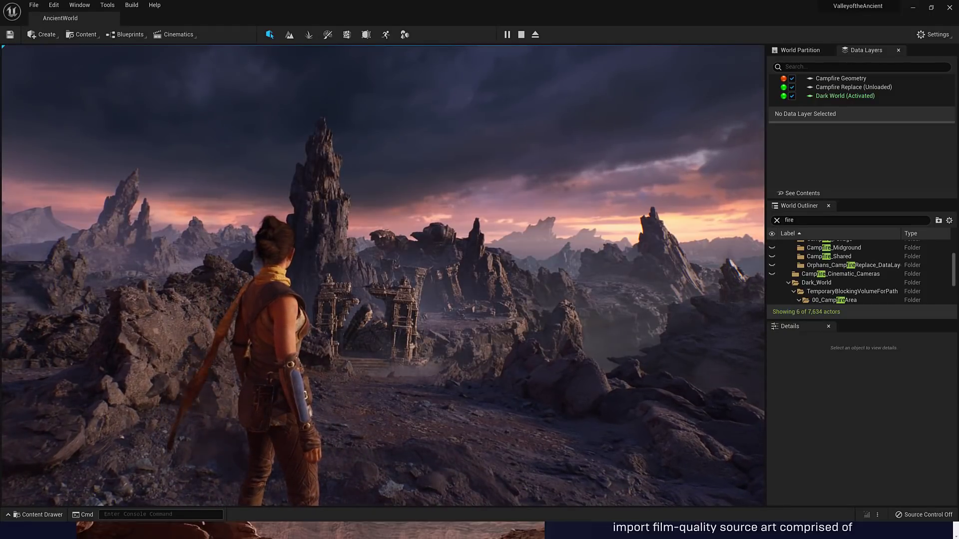
# Step: Run the character forward across the Dark World until it reaches the carved stone ruins
pyautogui.press('w')
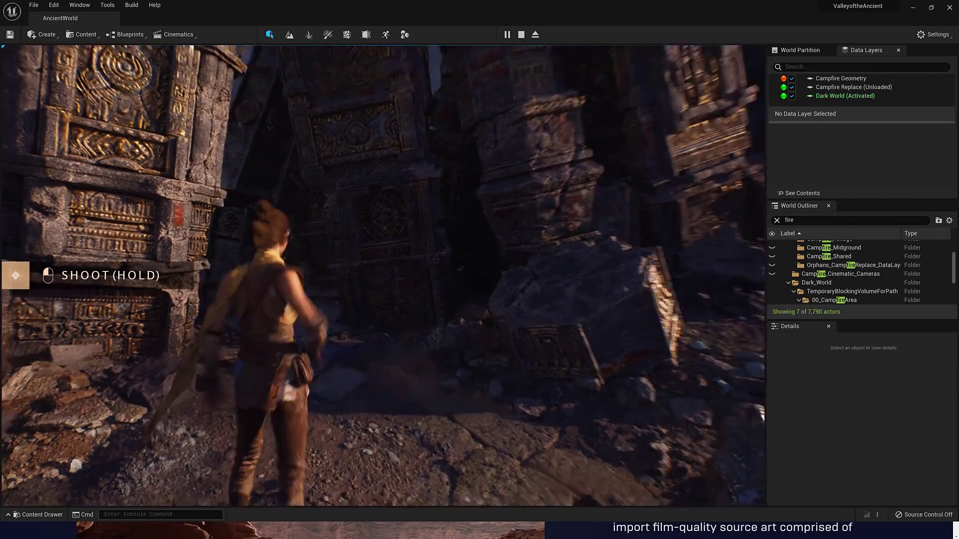
# Step: Fire energy shots at the ruins, ending with a large blue blast, then run toward the dark pillar
pyautogui.click(383, 233)
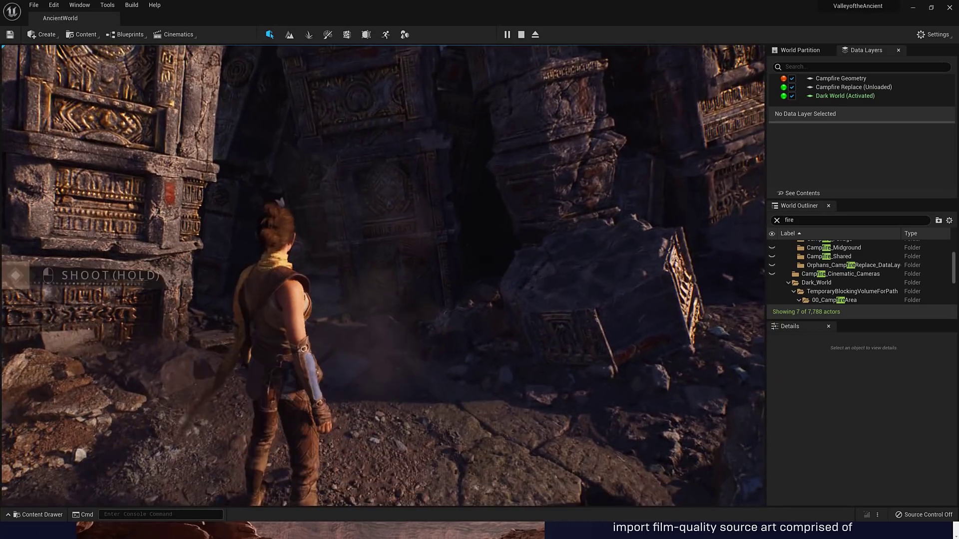
pyautogui.click(383, 232)
pyautogui.click(382, 233)
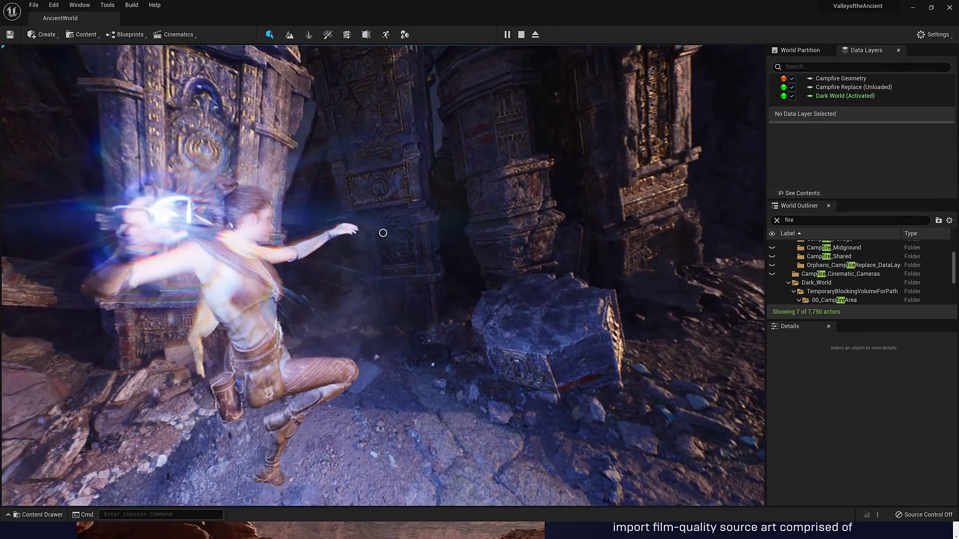
pyautogui.press('w')
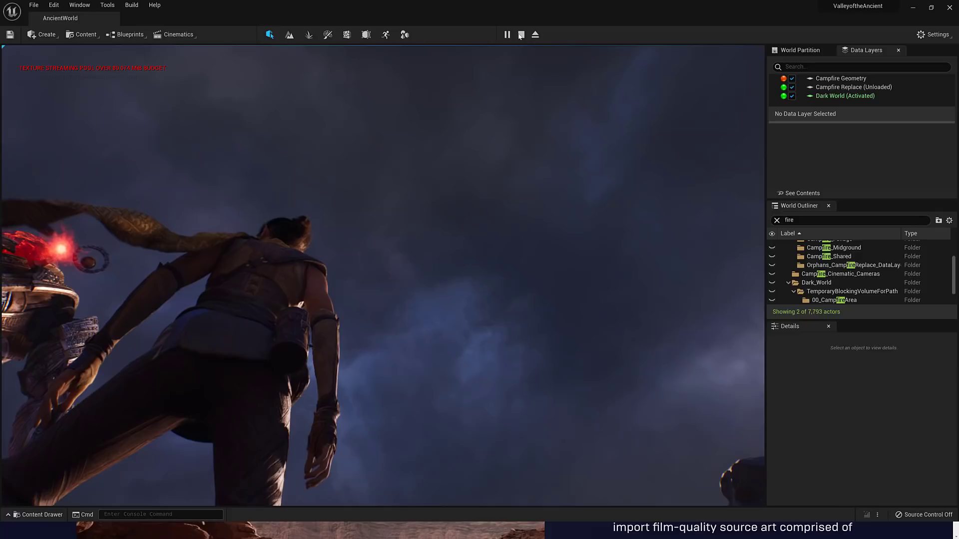
# Step: Stop the play session to return to the editable stormy-sky level
pyautogui.click(521, 35)
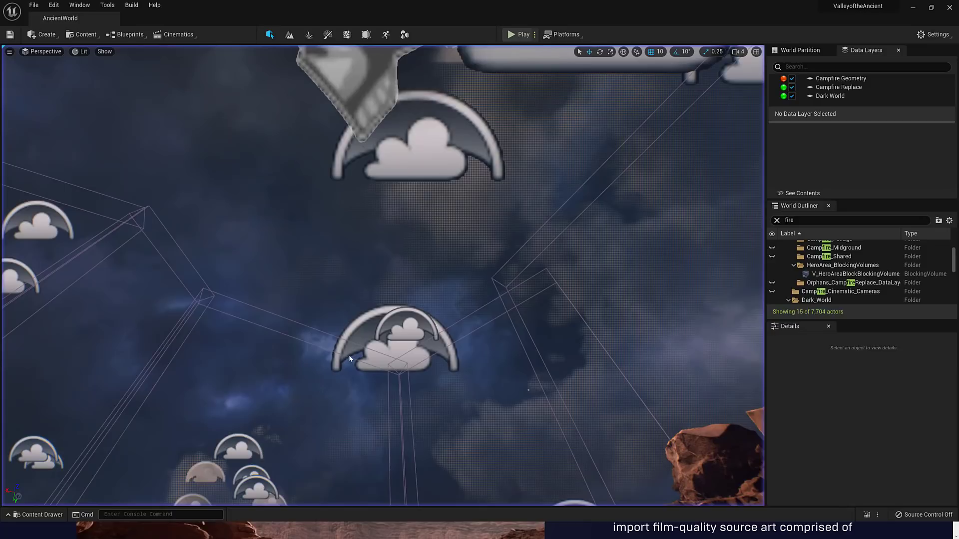
# Step: Play the level, switch to Campfire Replace with Dark World unloaded, then end the session
pyautogui.hotkey('alt', 'p')
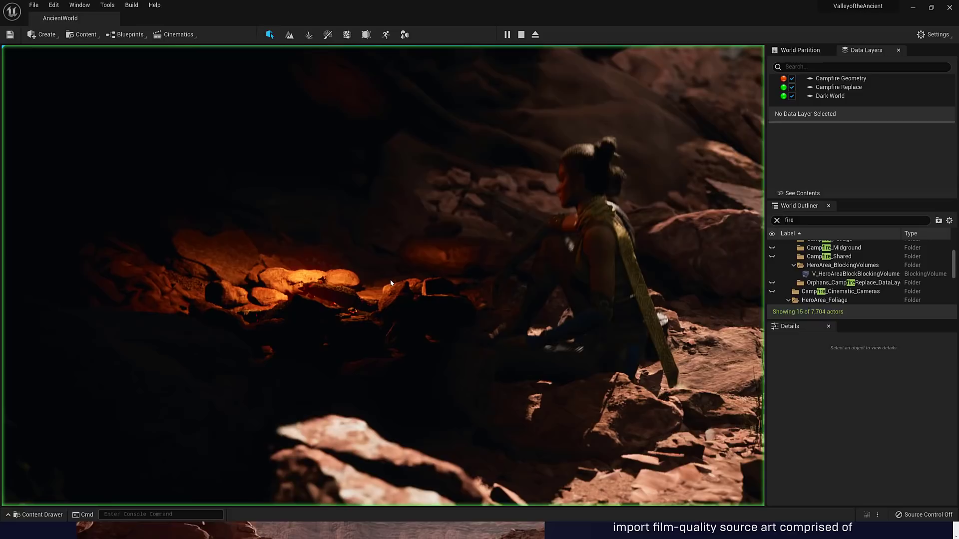
pyautogui.hotkey('shift', 'F1')
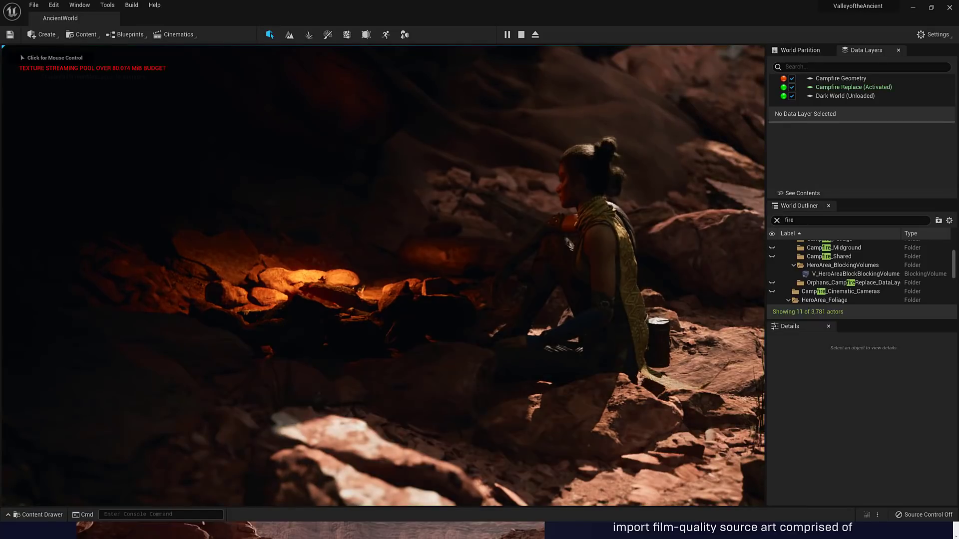
pyautogui.click(319, 280)
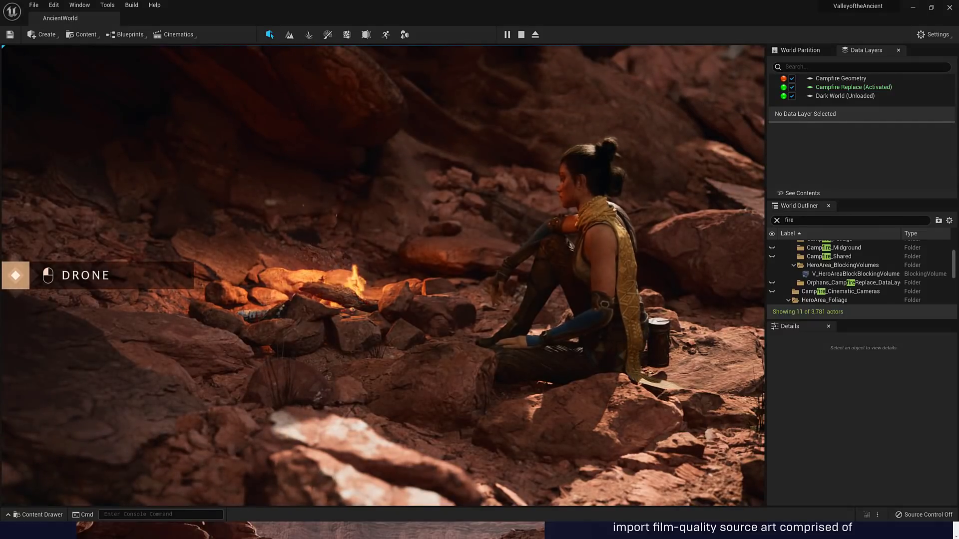
pyautogui.hotkey('shift', 'F1')
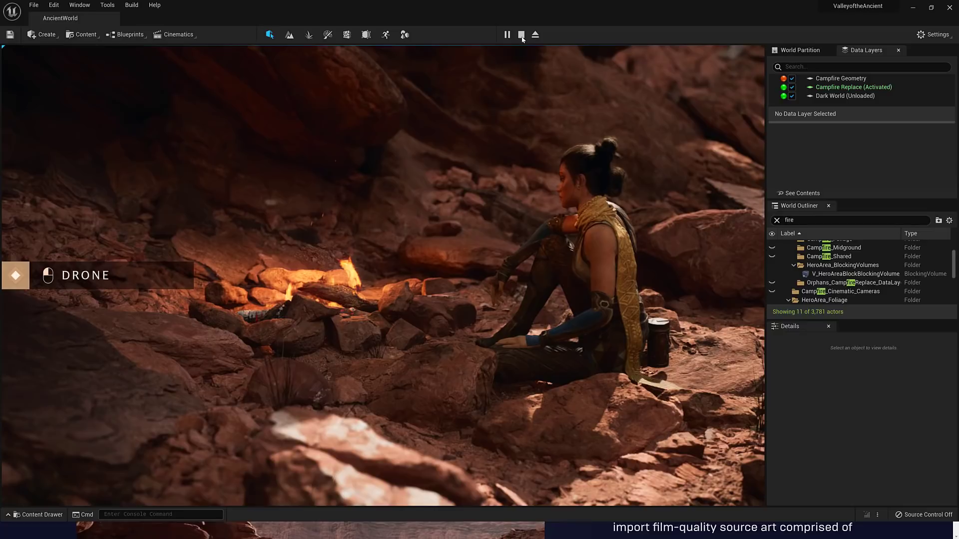
pyautogui.click(521, 35)
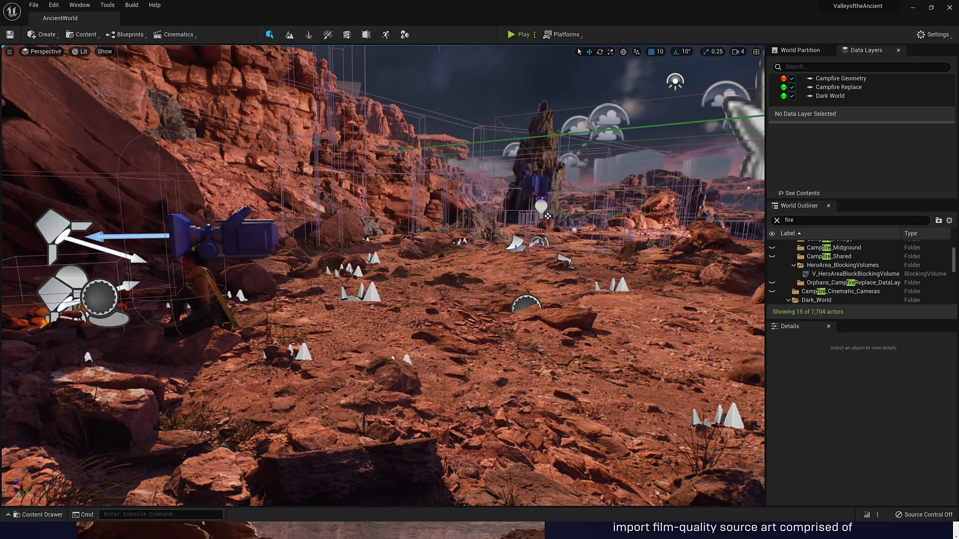
# Step: Open Megascans_Asset_Zoo from the Maps folder, choosing Don't Save for pending changes
pyautogui.hotkey('ctrl', 'space')
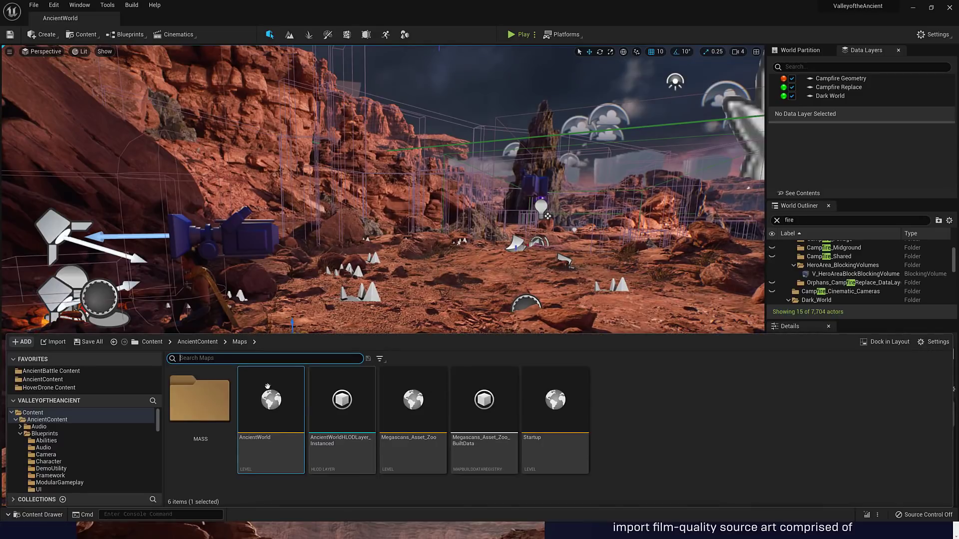
pyautogui.moveTo(259, 382)
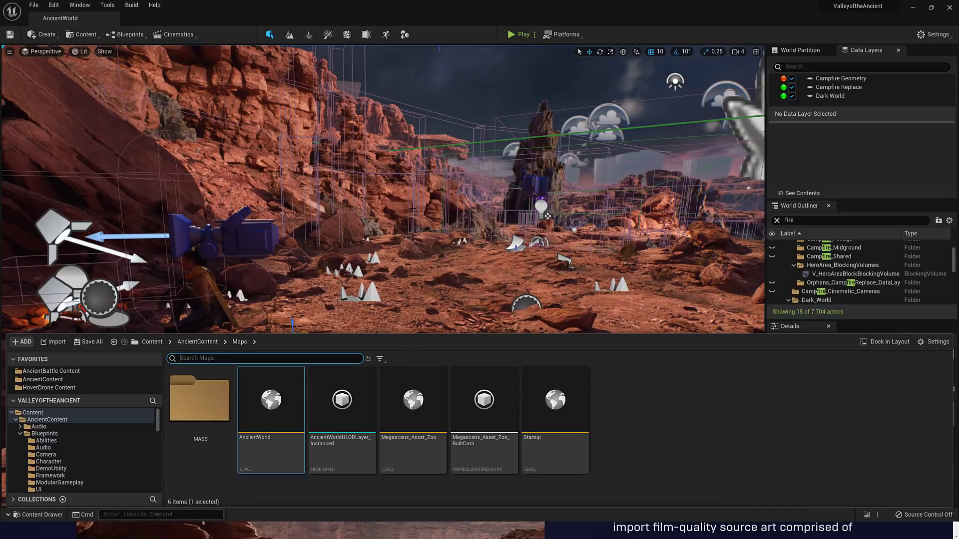
pyautogui.click(413, 394)
pyautogui.doubleClick(413, 395)
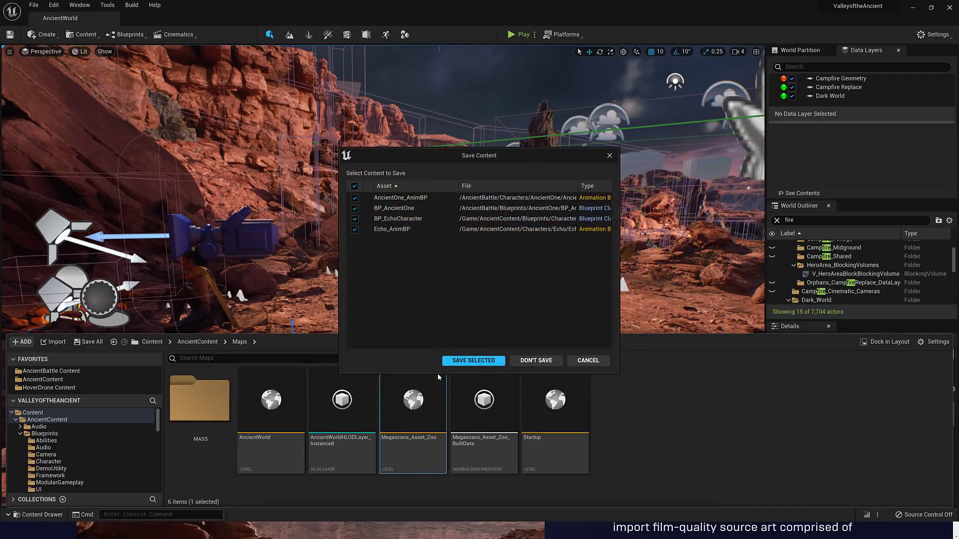
pyautogui.click(526, 358)
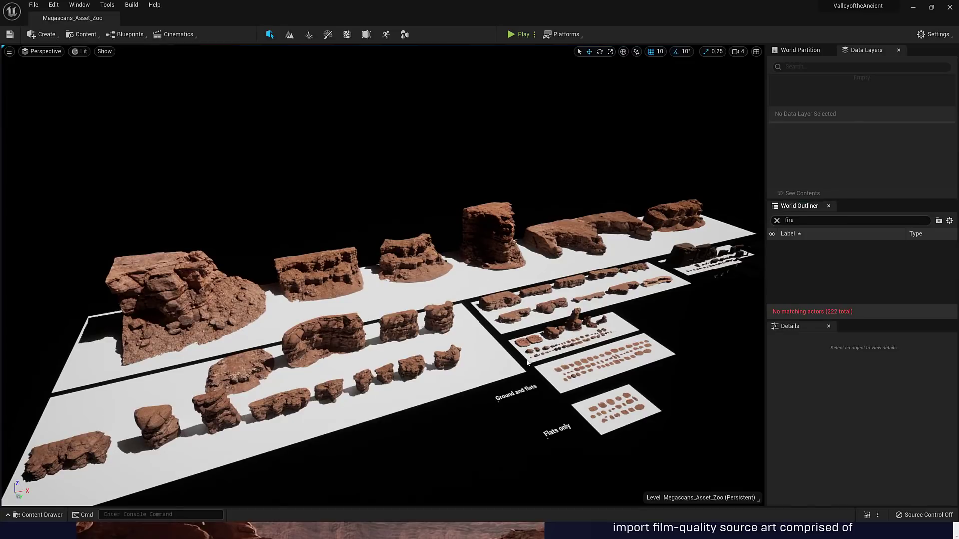
# Step: Fly the camera forward over the canyon rock tables sized M to XXL
pyautogui.moveTo(470, 370); pyautogui.dragTo(470, 370, button='right')
pyautogui.moveTo(323, 368); pyautogui.dragTo(323, 368, button='right')
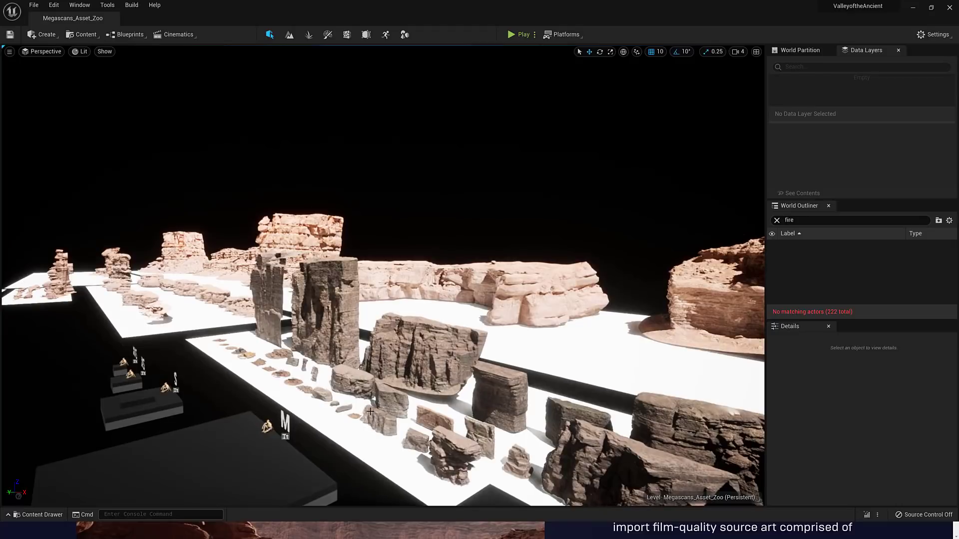
# Step: Open AncientOne_AnimBP from AncientBattle Content > Characters > AncientOne
pyautogui.hotkey('ctrl', 'space')
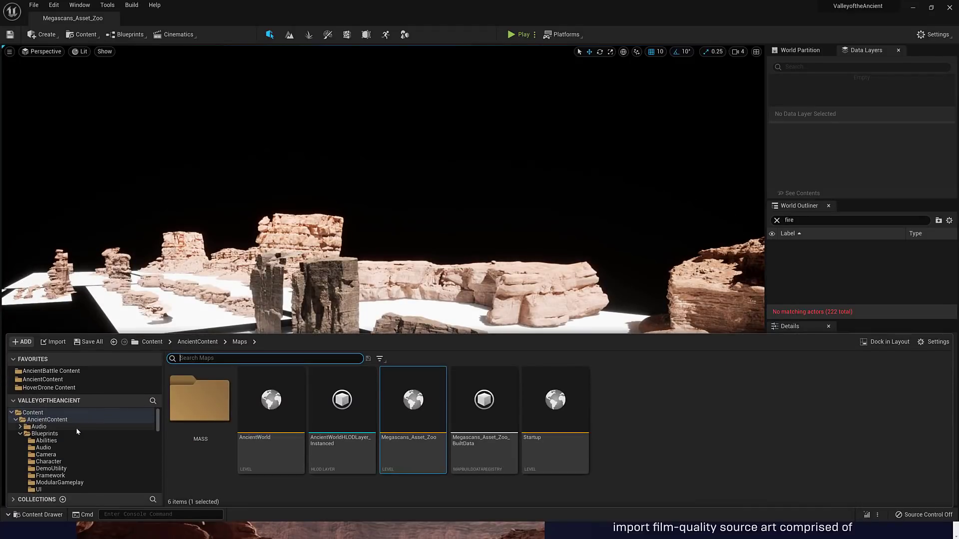
pyautogui.doubleClick(17, 420)
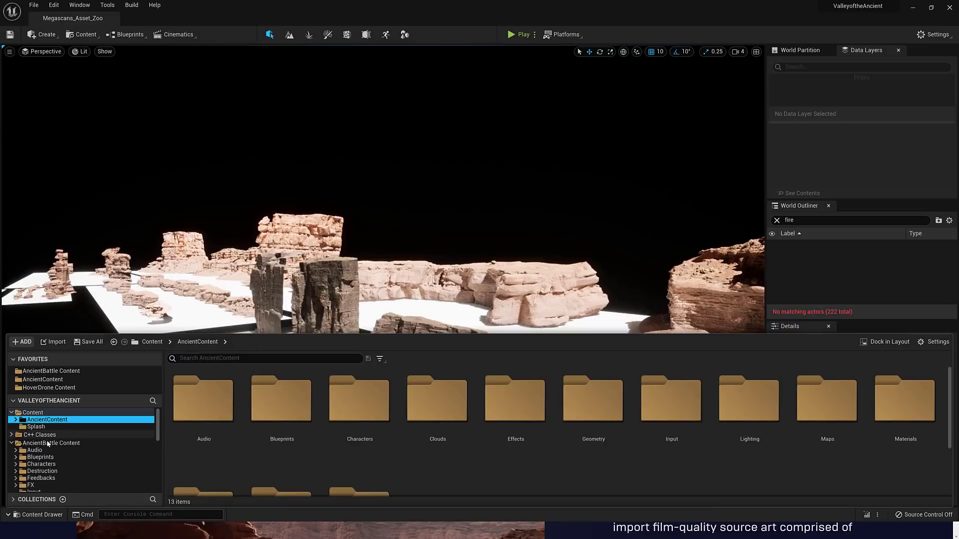
pyautogui.scroll(-1, 58, 453)
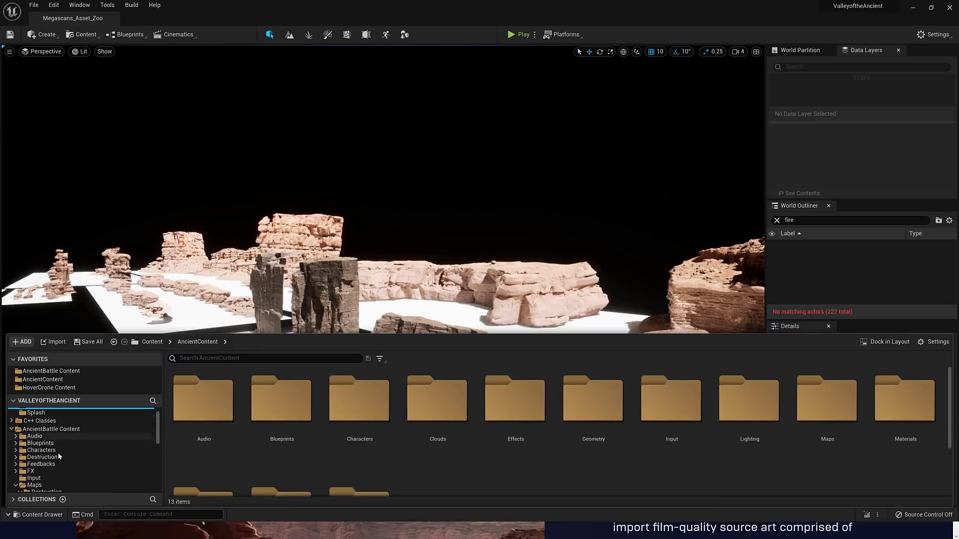
pyautogui.click(25, 451)
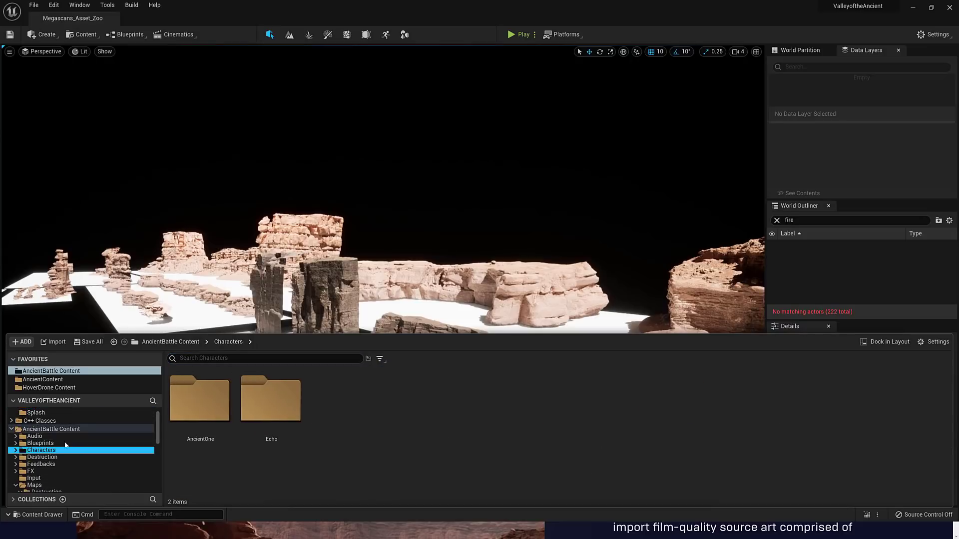
pyautogui.doubleClick(181, 408)
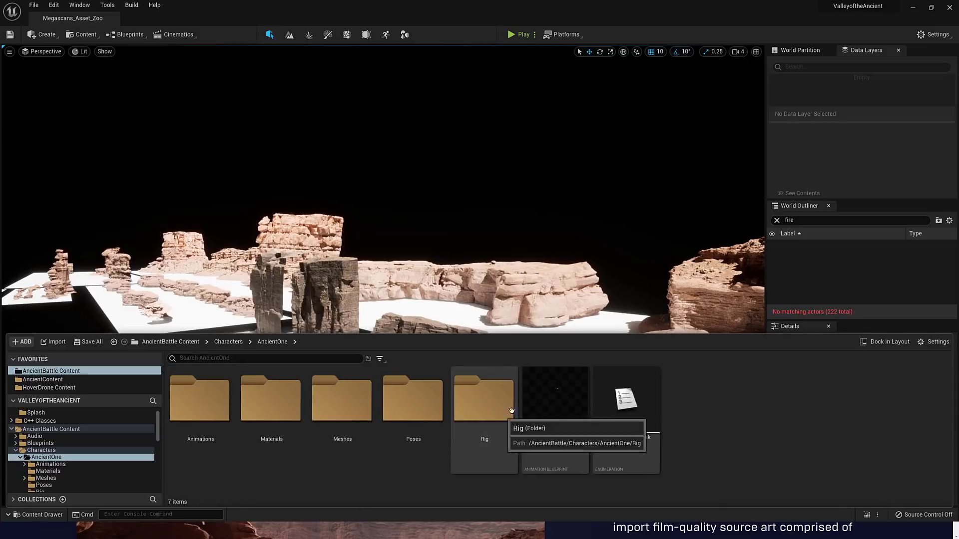
pyautogui.doubleClick(564, 393)
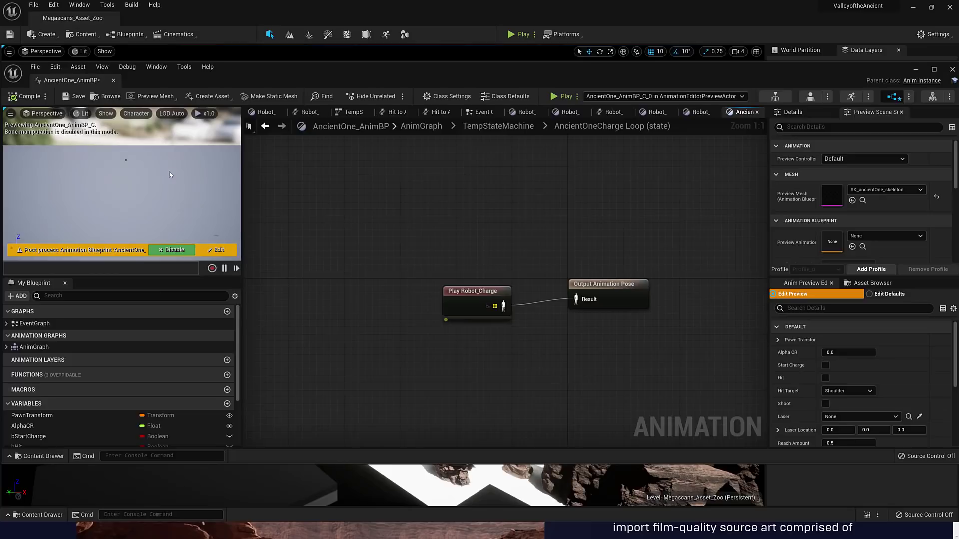
# Step: Tilt the AncientOne_AnimBP preview camera, then close the blueprint editor
pyautogui.moveTo(149, 158); pyautogui.dragTo(149, 158)
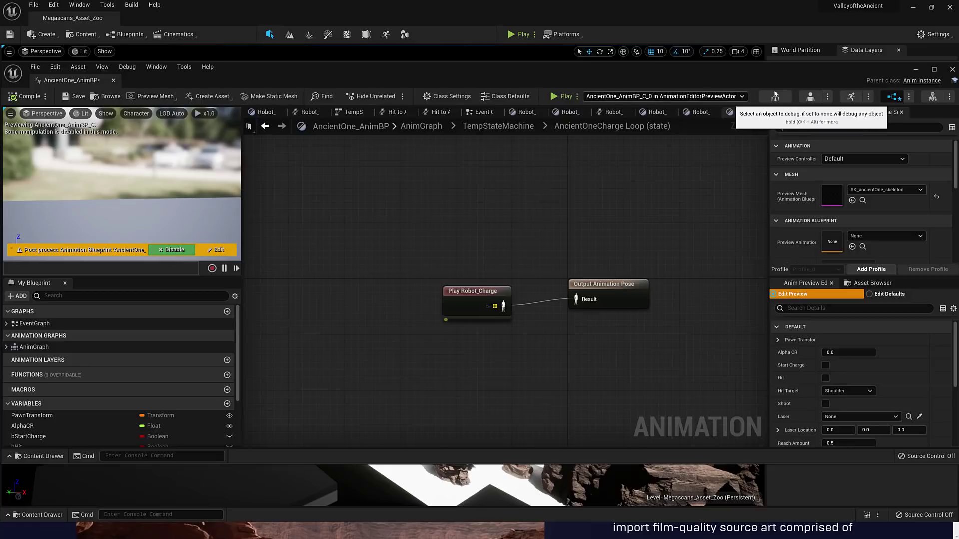
pyautogui.click(951, 70)
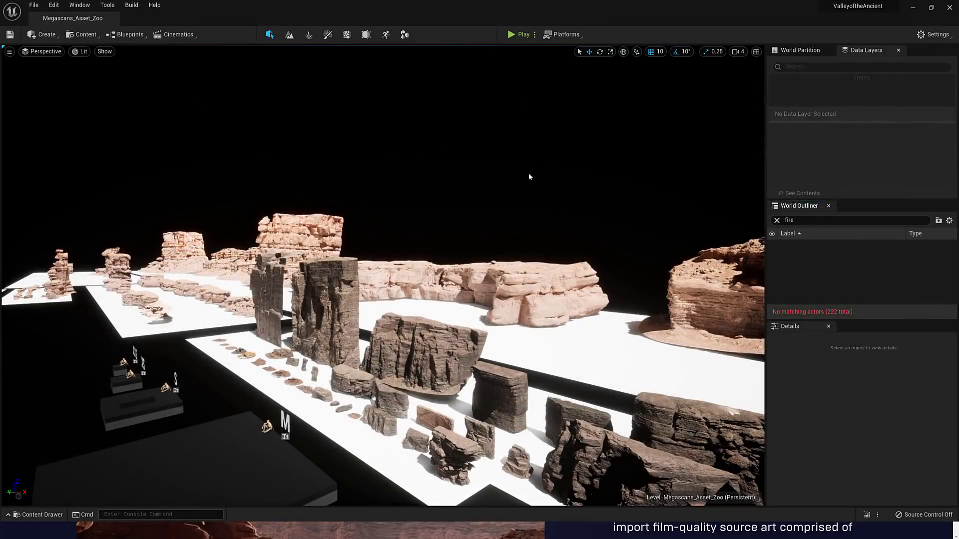
# Step: Find Robot_Fire among the AncientOne animations and open it in the Animation Editor
pyautogui.click(39, 514)
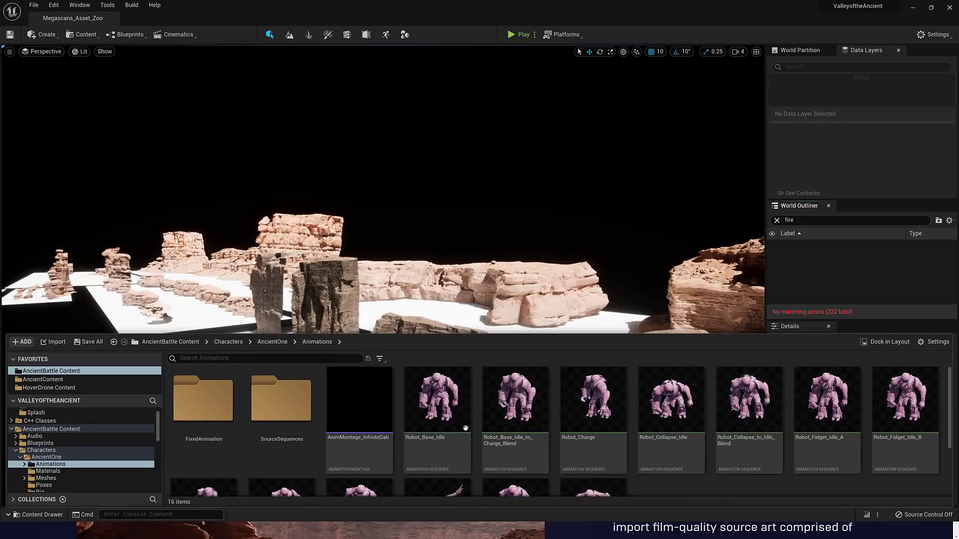
pyautogui.moveTo(622, 419)
pyautogui.scroll(-1, 622, 418)
pyautogui.scroll(-2, 622, 419)
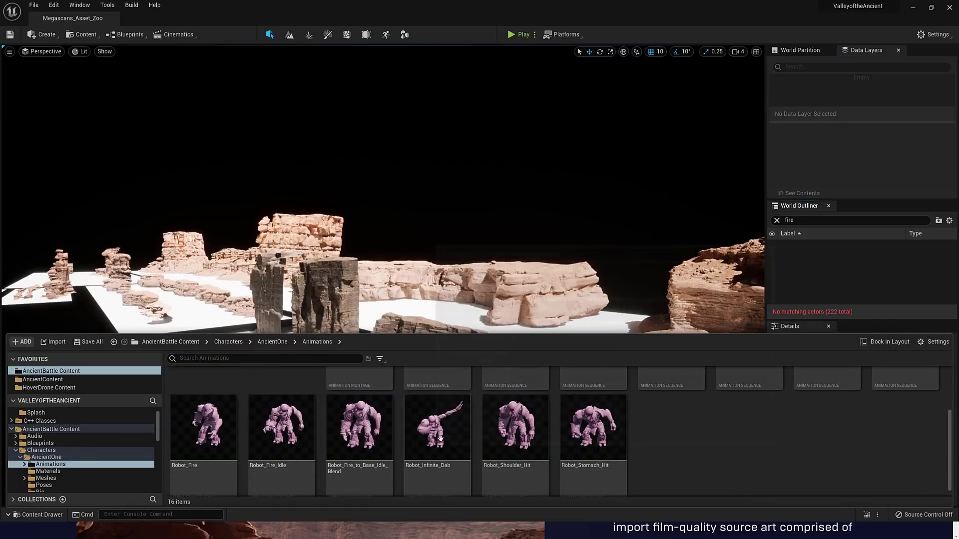
pyautogui.moveTo(578, 445)
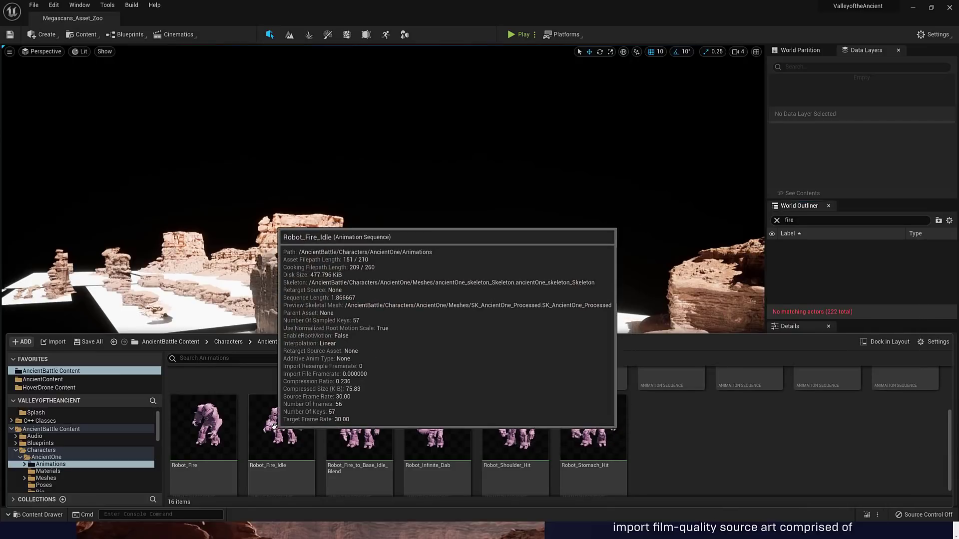
pyautogui.click(217, 423)
pyautogui.doubleClick(217, 424)
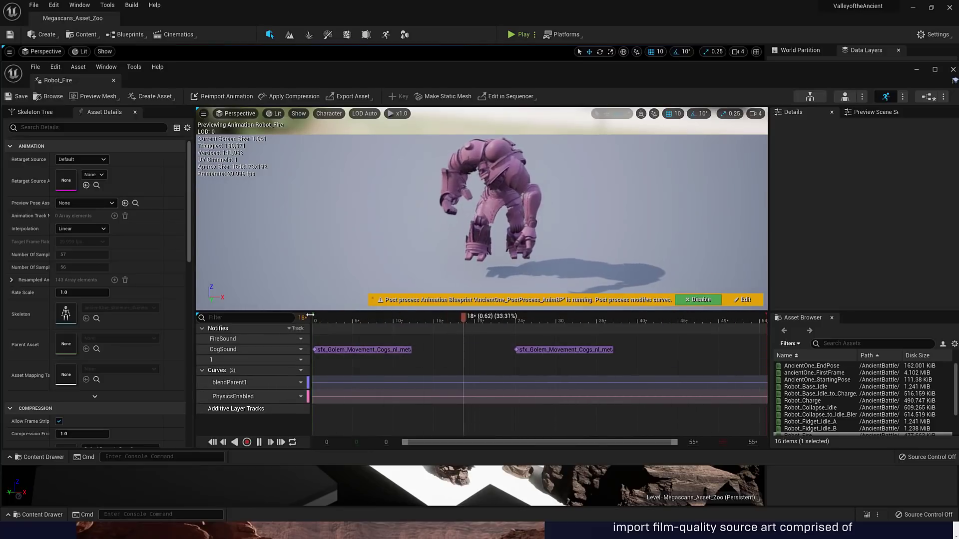
# Step: Inspect the first sound notify, then list the sfx_Golem assets in AncientBattle Content > Audio > Metasounds
pyautogui.click(375, 350)
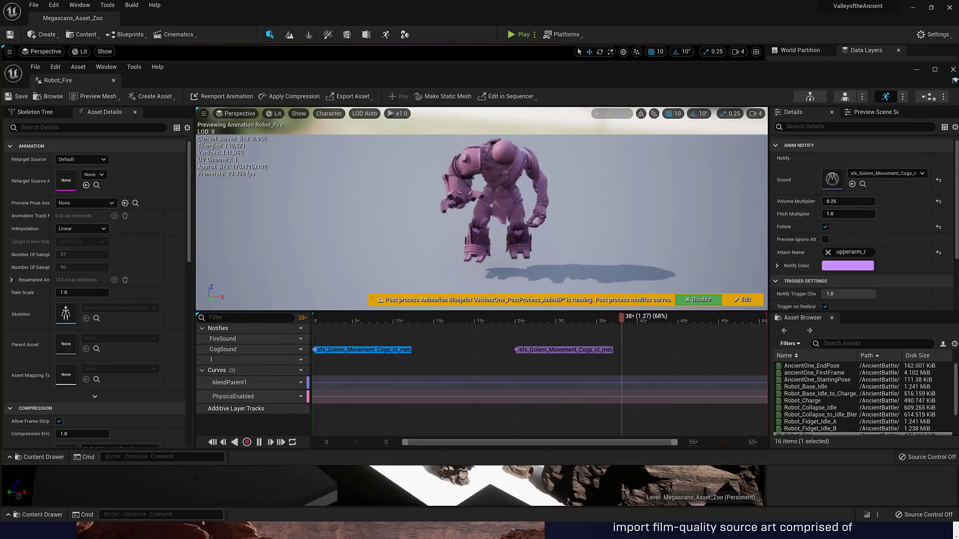
pyautogui.hotkey('ctrl', 'space')
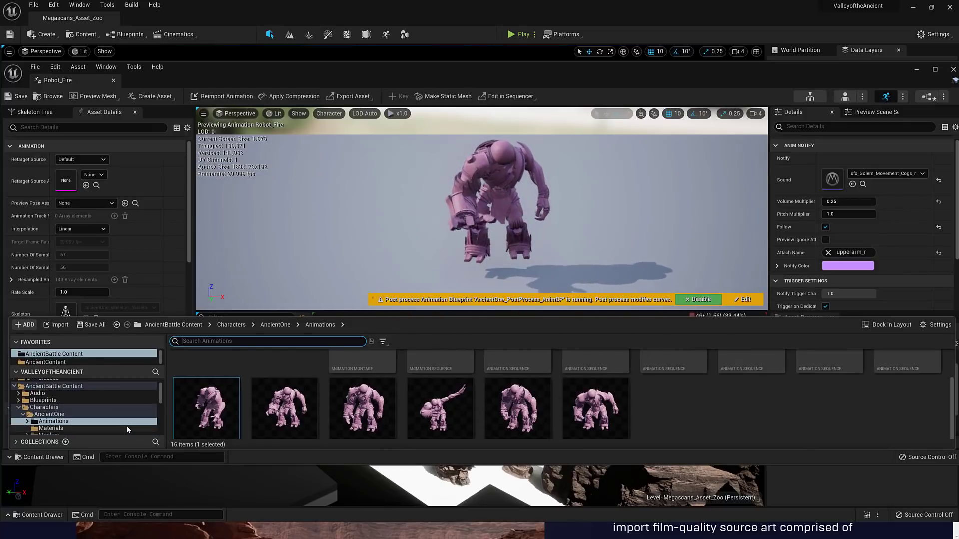
pyautogui.click(37, 407)
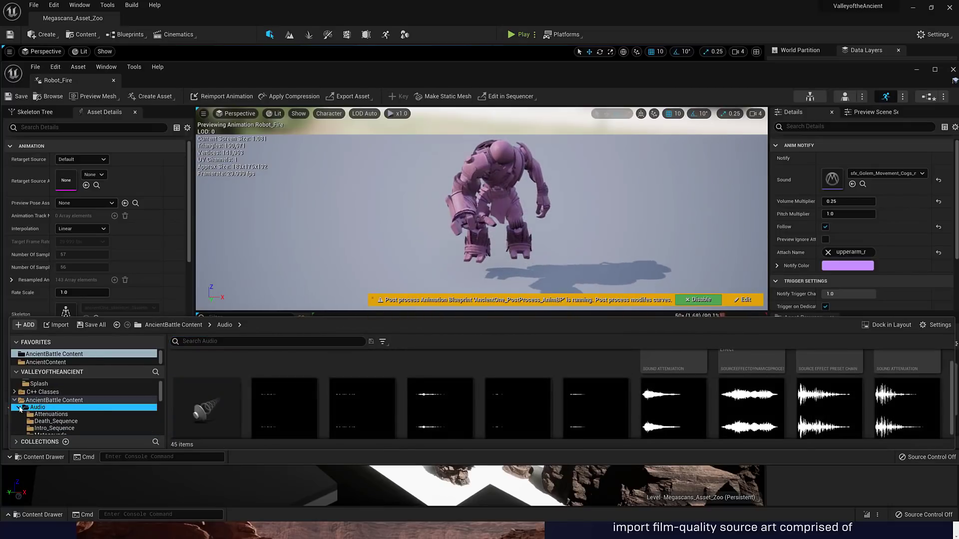
pyautogui.scroll(-1, 69, 417)
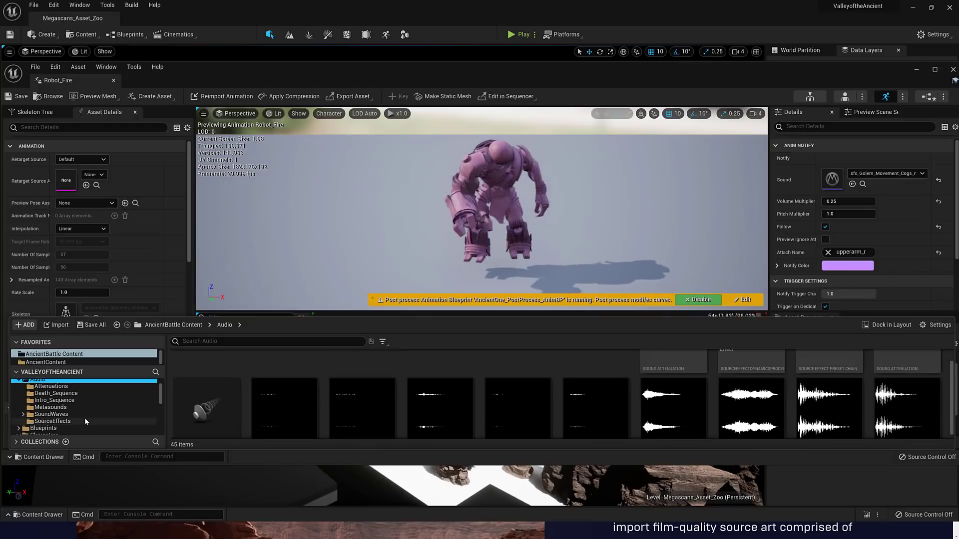
pyautogui.click(50, 407)
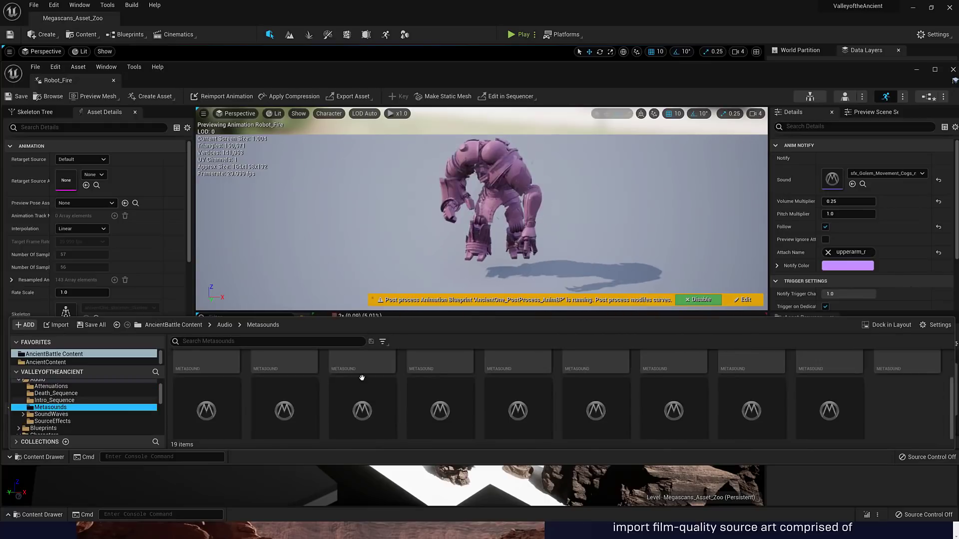
pyautogui.moveTo(467, 401)
pyautogui.scroll(1, 467, 401)
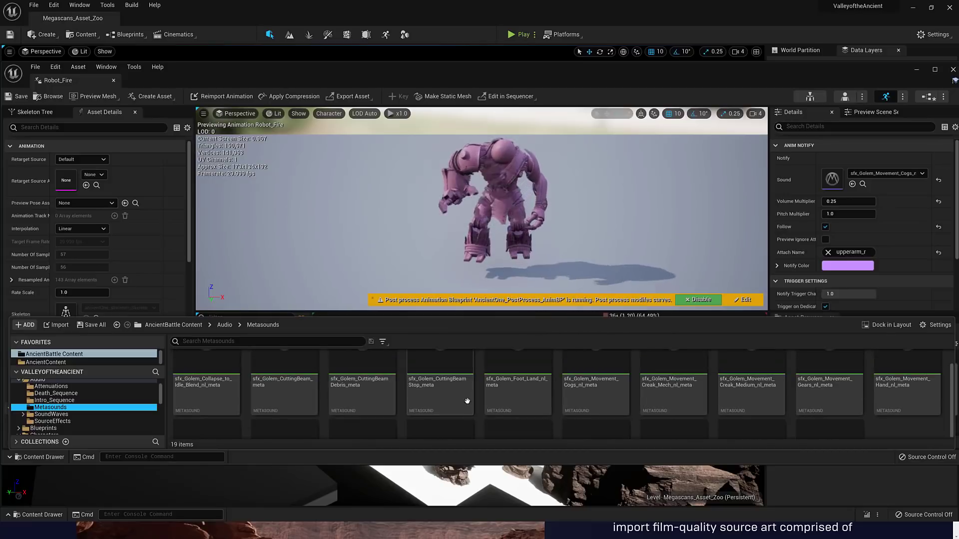
pyautogui.scroll(2, 467, 401)
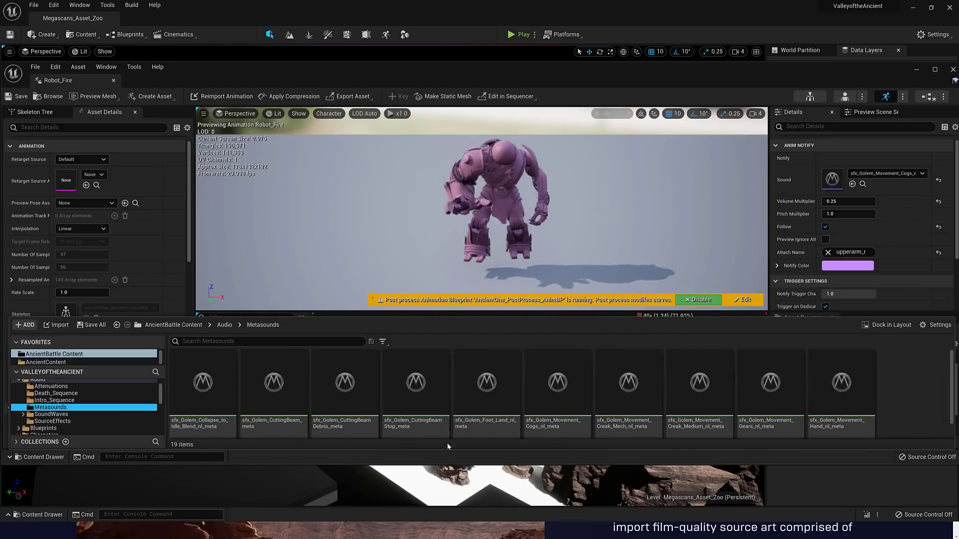
# Step: Open the sfx_Golem_Foot_Land_nl_meta MetaSound graph, look over its nodes, then return to Robot_Fire
pyautogui.doubleClick(487, 387)
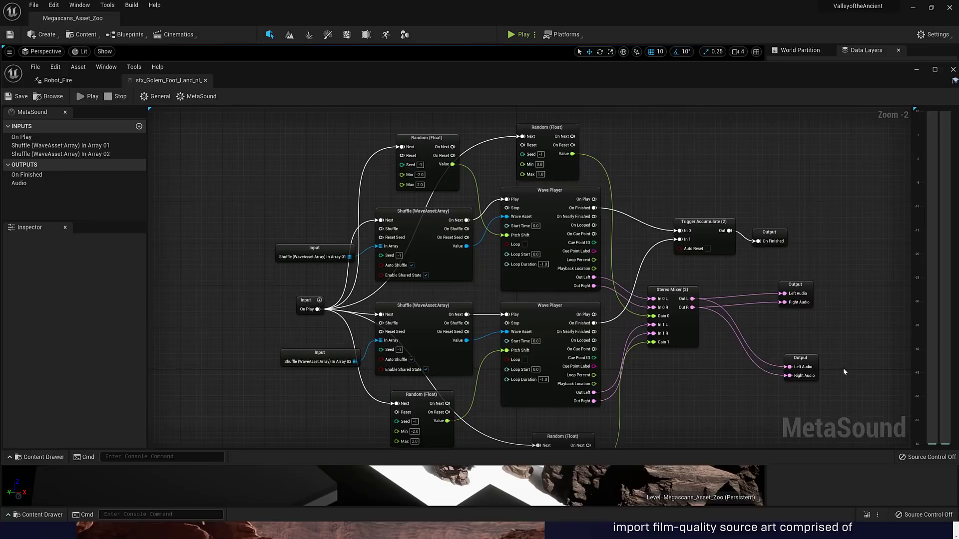
pyautogui.moveTo(839, 320); pyautogui.dragTo(811, 274, button='right')
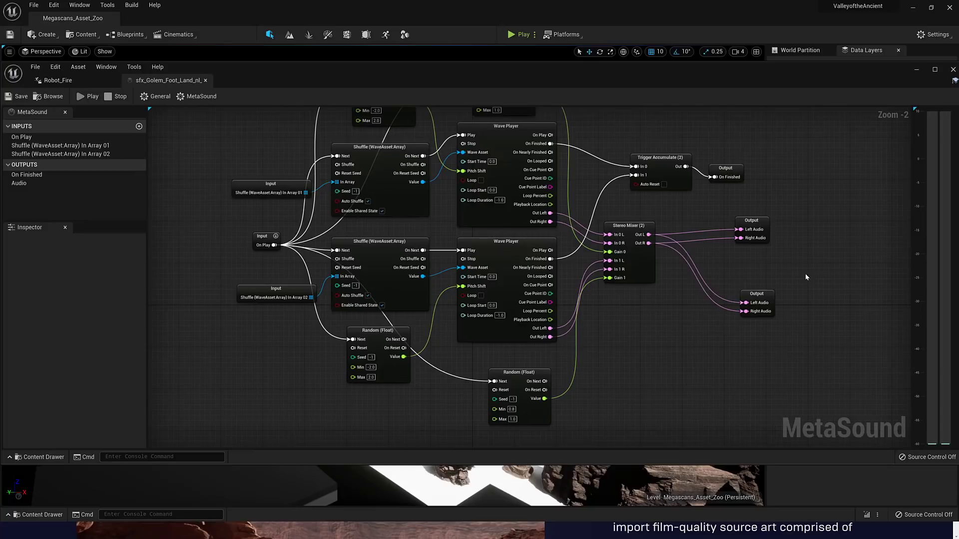
pyautogui.click(53, 81)
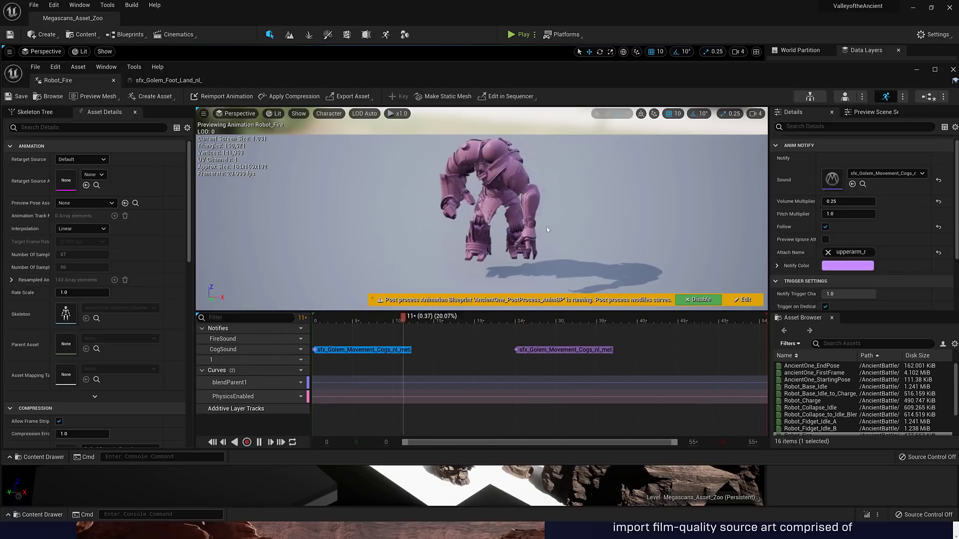
# Step: Close the Robot_Fire animation editor and show the Content Drawer with the 19 Metasounds assets
pyautogui.click(953, 70)
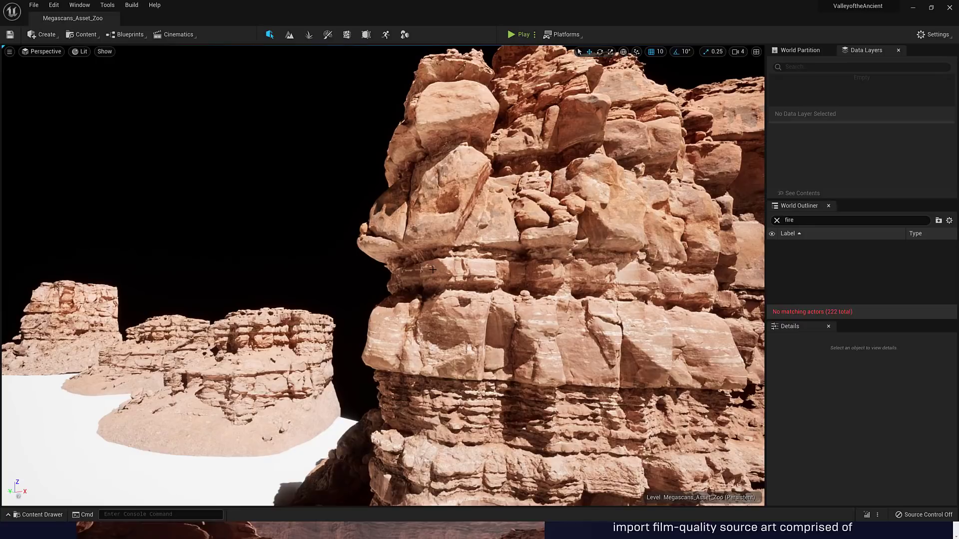
pyautogui.click(50, 511)
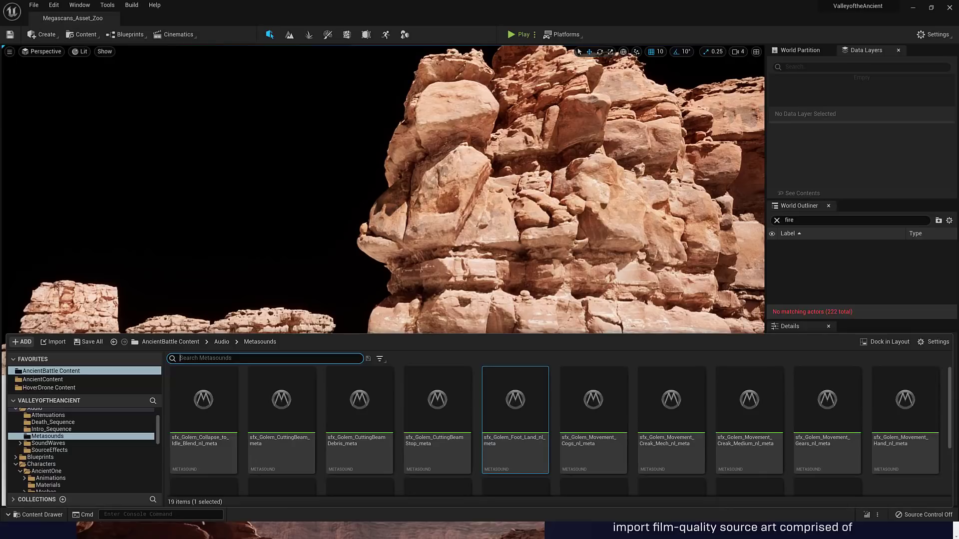
# Step: Browse the Content Drawer to AncientContent > Maps and open the AncientWorld level
pyautogui.scroll(3, 94, 453)
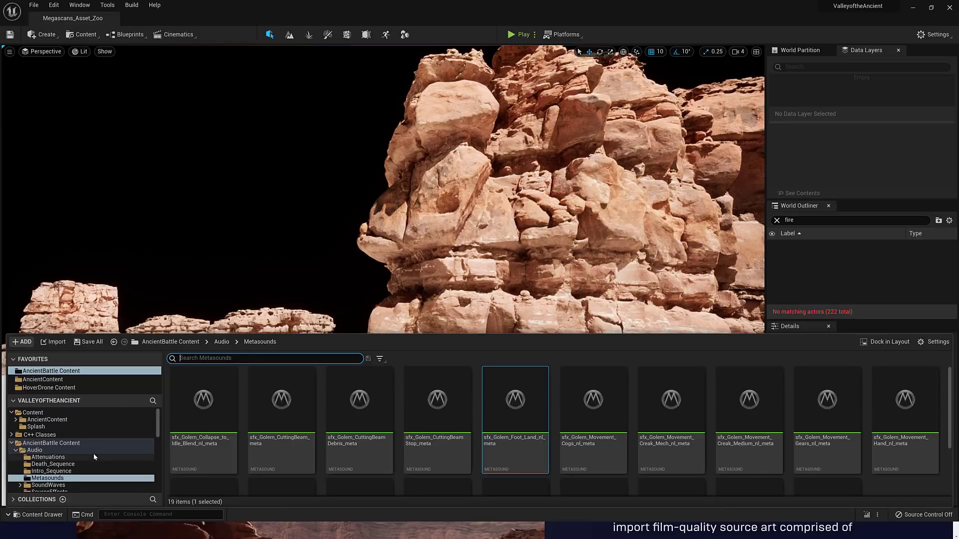
pyautogui.click(12, 443)
pyautogui.click(30, 420)
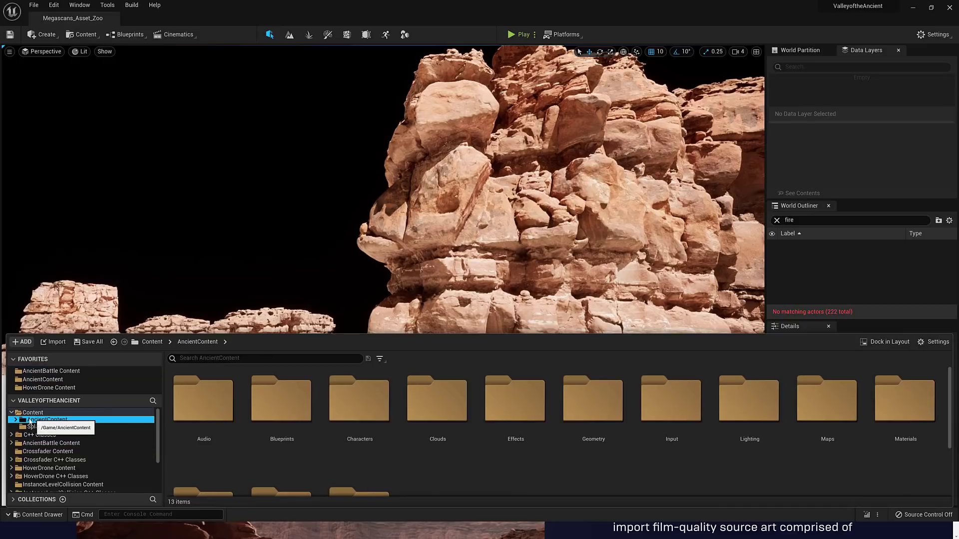
pyautogui.scroll(-1, 357, 452)
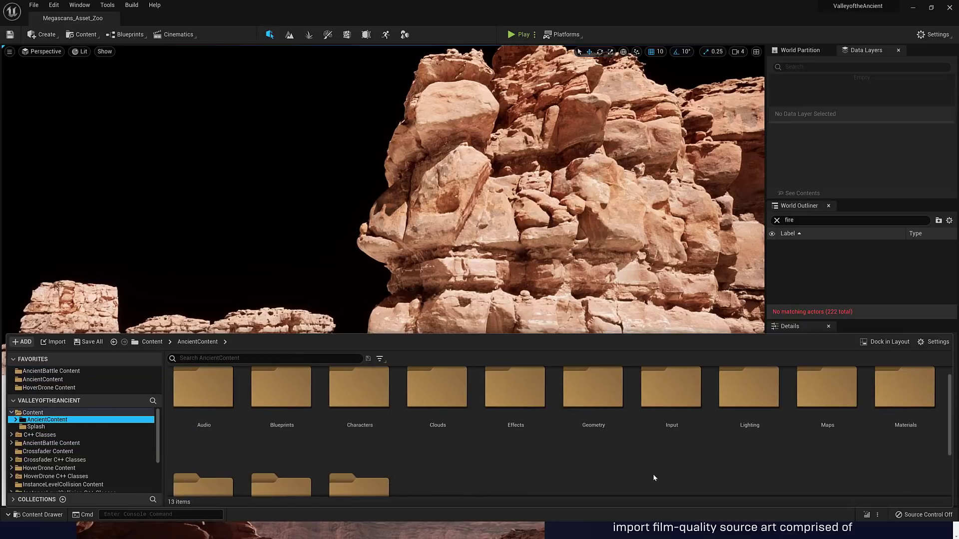
pyautogui.scroll(-1, 799, 415)
pyautogui.doubleClick(849, 380)
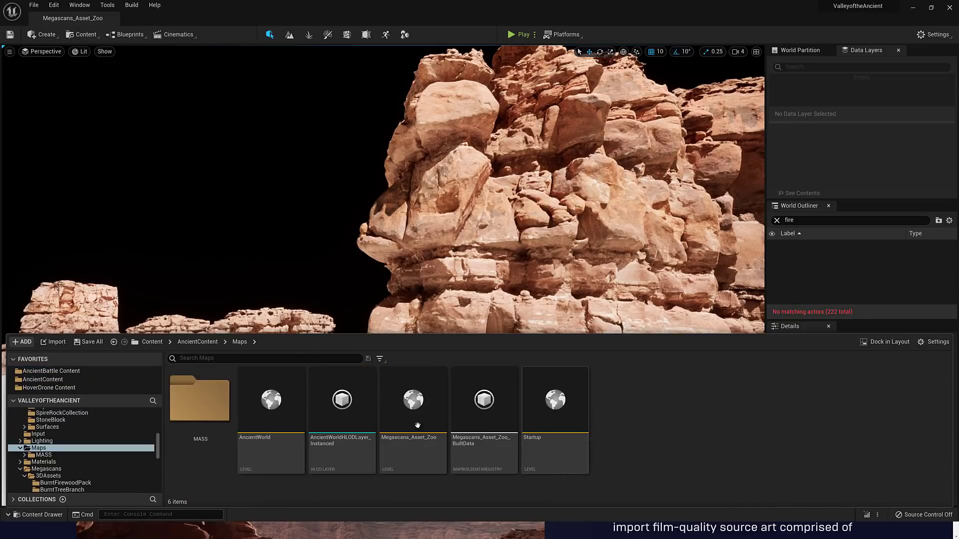
pyautogui.doubleClick(274, 402)
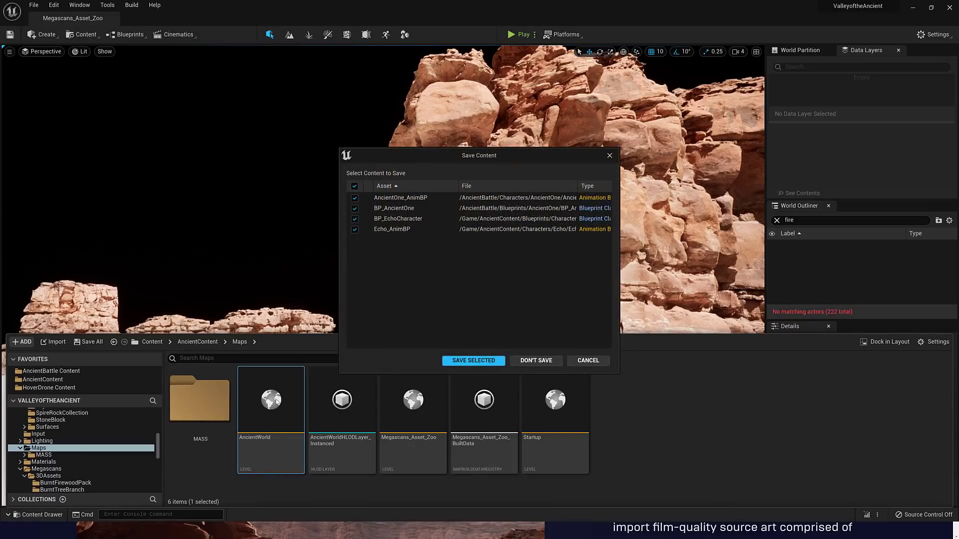
# Step: Discard the four unsaved asset changes with Don't Save so AncientWorld loads
pyautogui.click(547, 361)
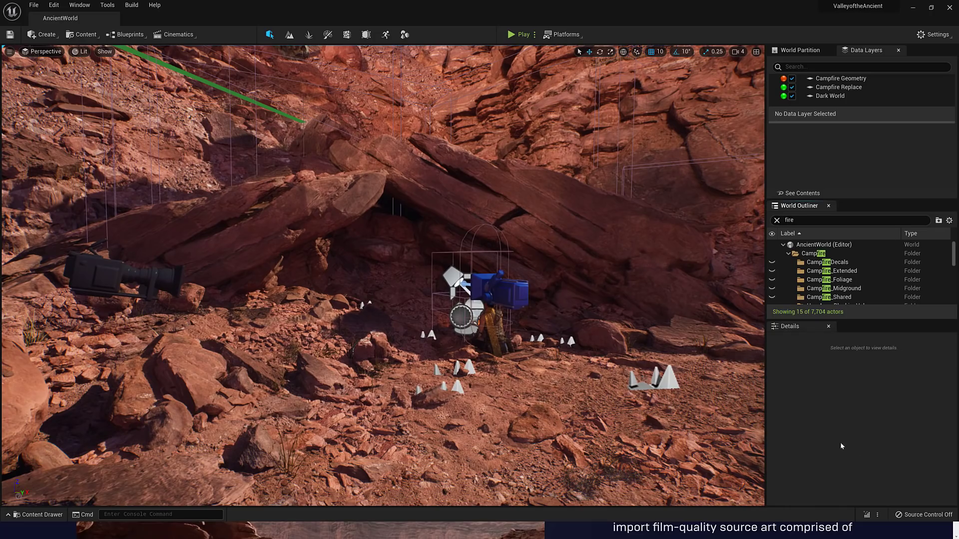
# Step: Fly toward the seated character at the campfire and show the World Partition map
pyautogui.moveTo(519, 333); pyautogui.dragTo(520, 333, button='right')
pyautogui.moveTo(599, 274); pyautogui.dragTo(599, 274, button='right')
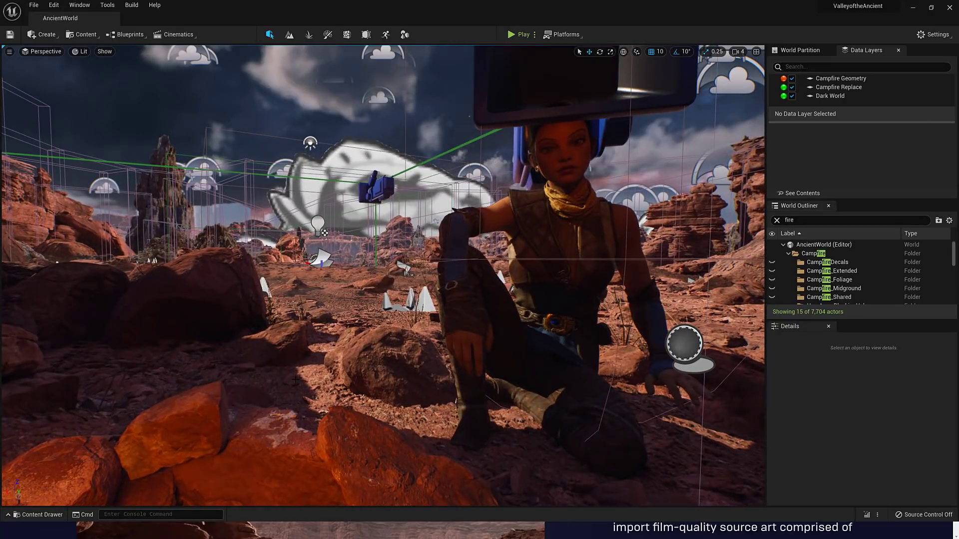
pyautogui.click(800, 50)
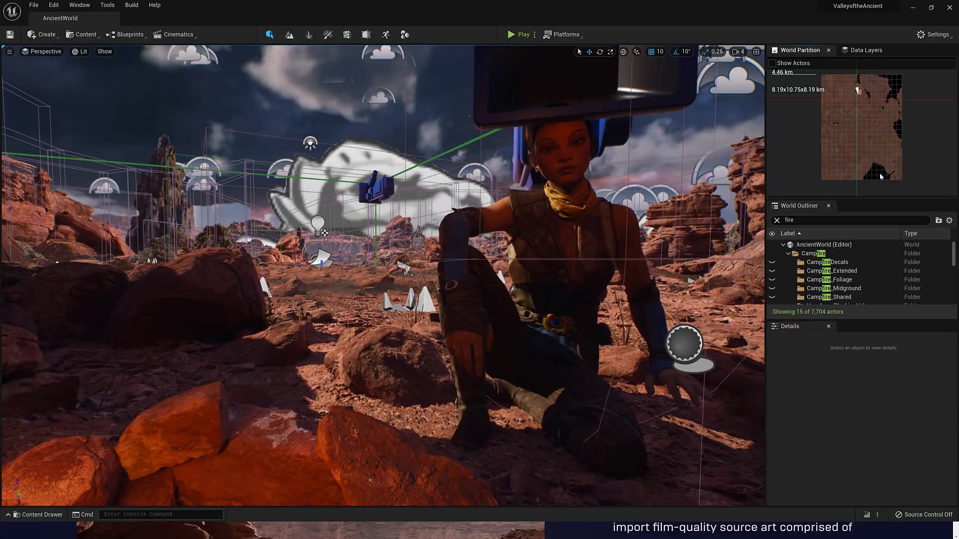
# Step: In Data Layers, unload Dark World for the daytime scene, then reload it for the storm
pyautogui.click(851, 52)
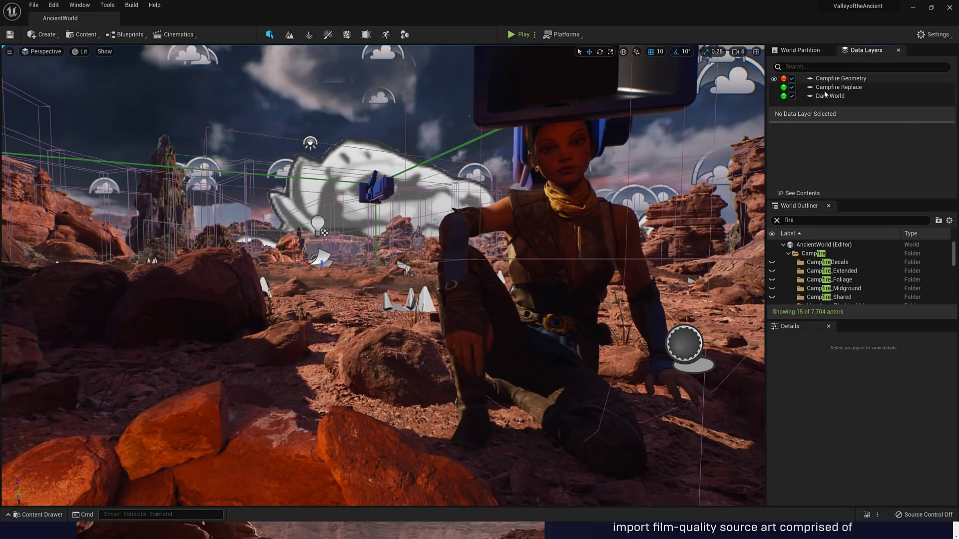
pyautogui.click(792, 96)
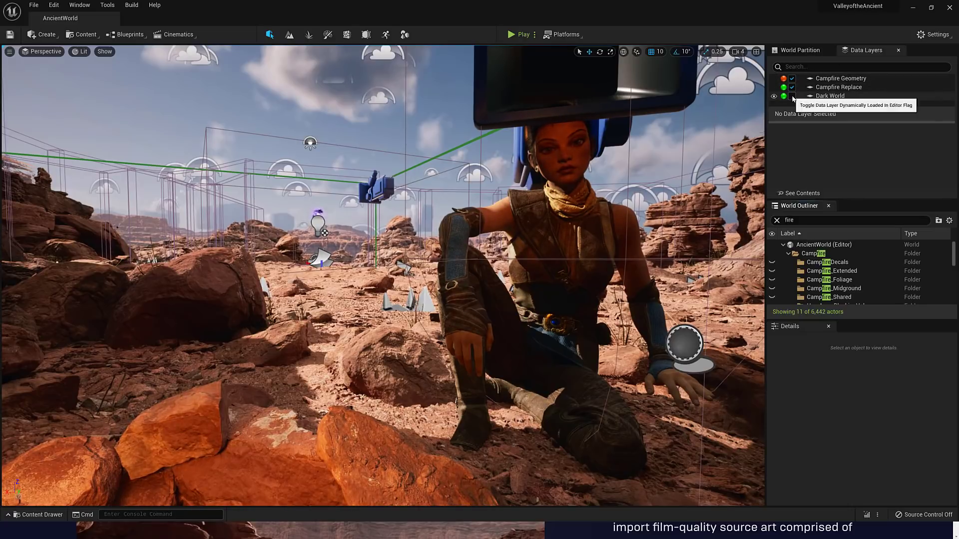
pyautogui.click(792, 95)
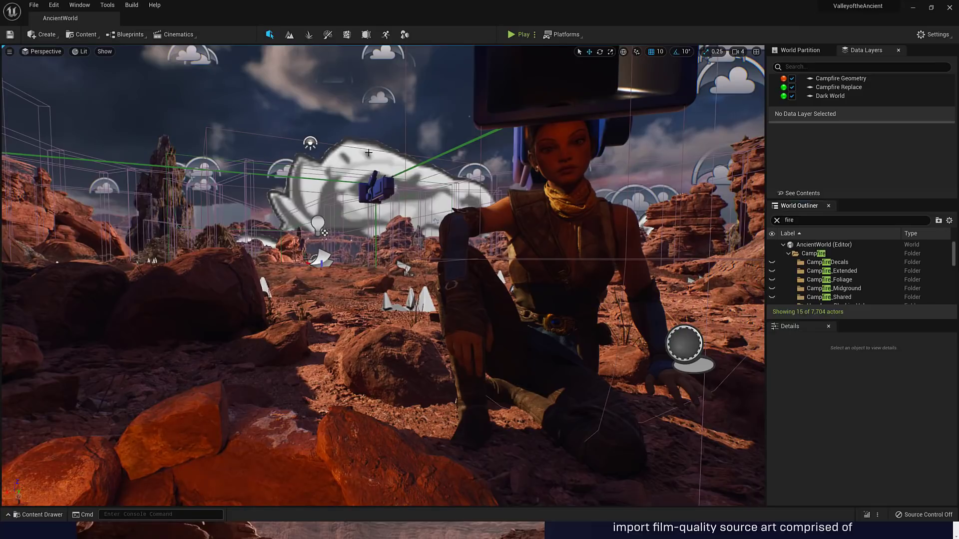
# Step: Undock the World Partition panel from the dock and close it
pyautogui.click(36, 513)
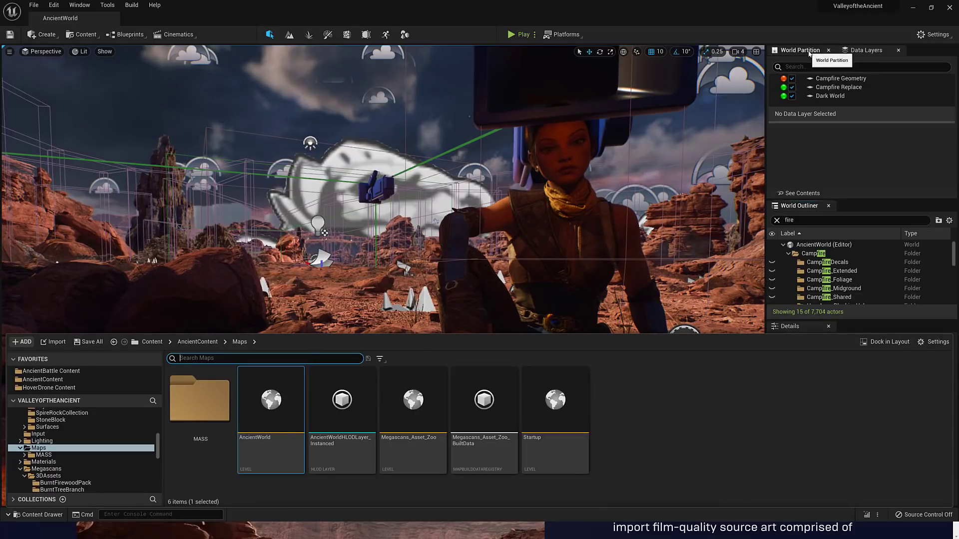
pyautogui.moveTo(801, 51); pyautogui.dragTo(714, 212)
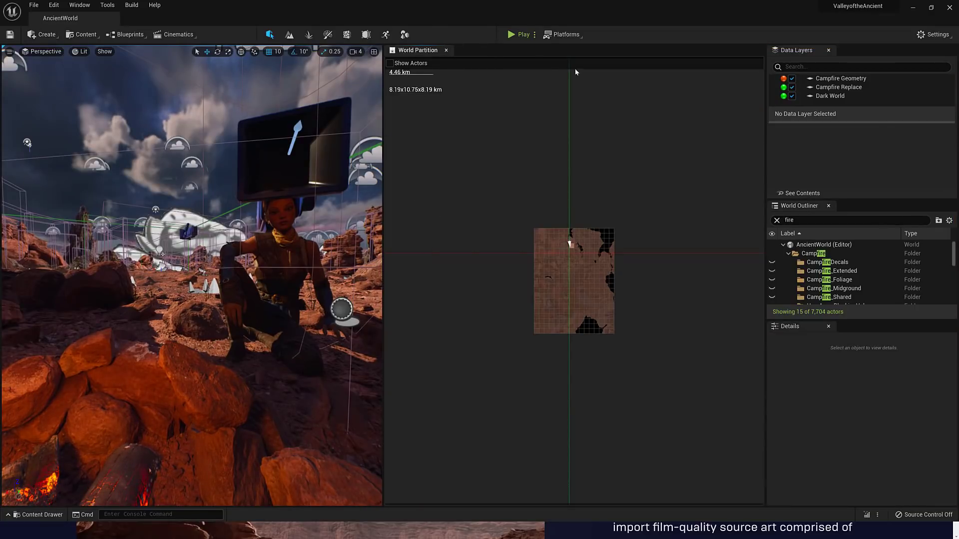
pyautogui.click(447, 50)
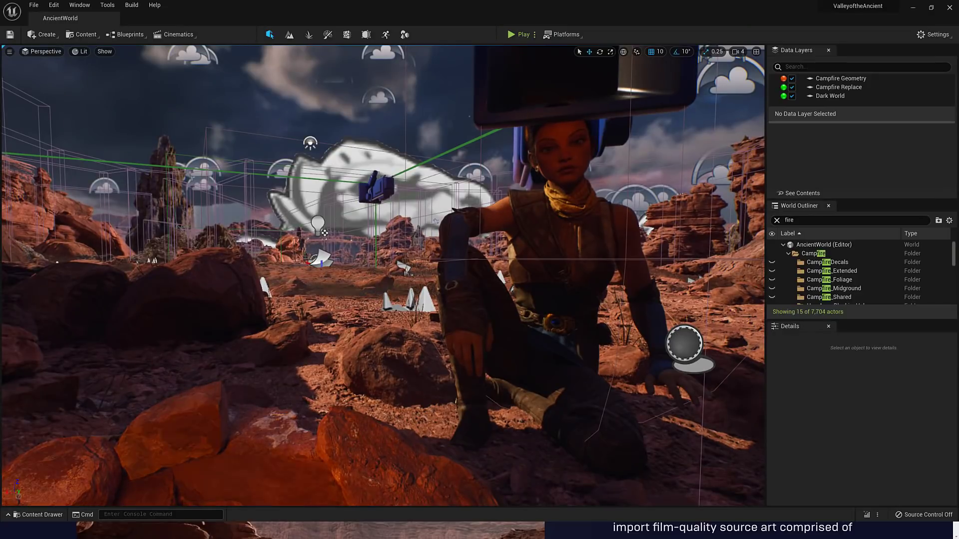